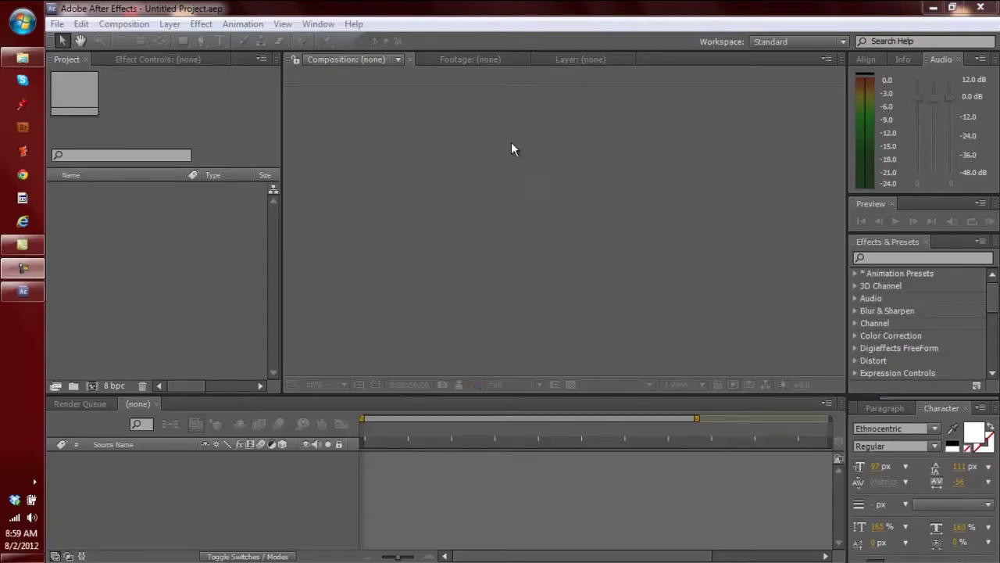
Step: Look through the gameplay clips in the Knifing folder to choose one for syncing
left_click(573, 167)
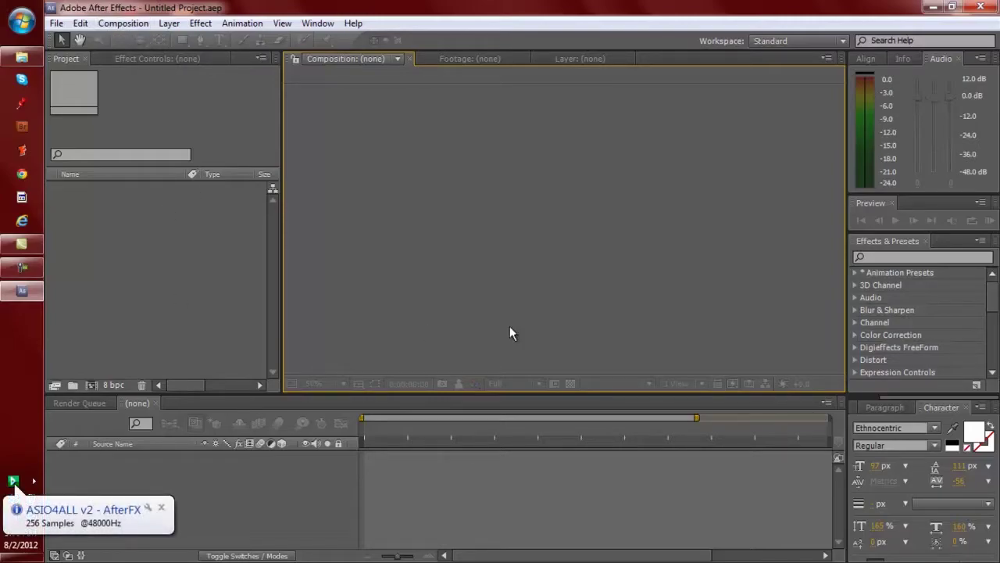
left_click(22, 58)
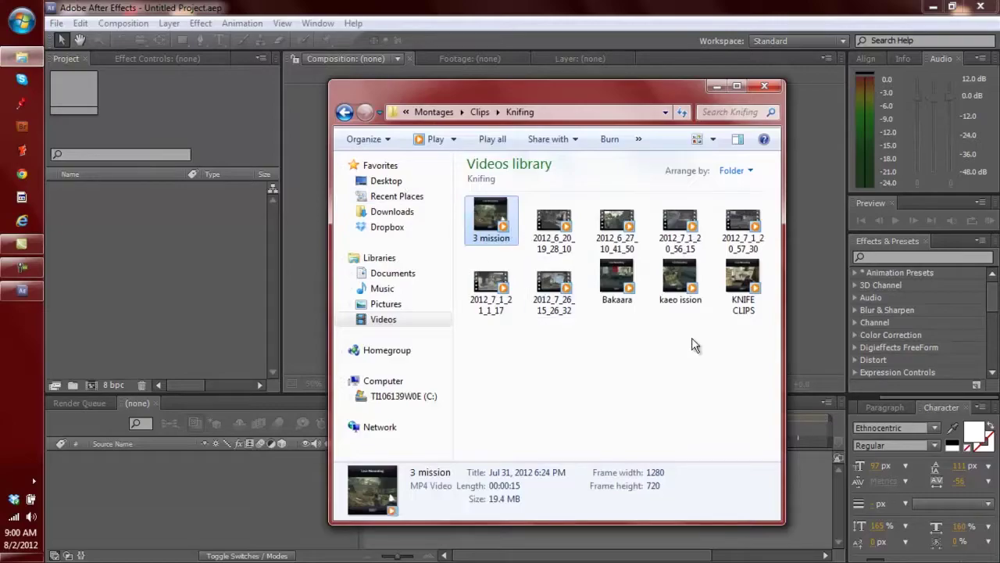
left_click(491, 227)
left_click(558, 226)
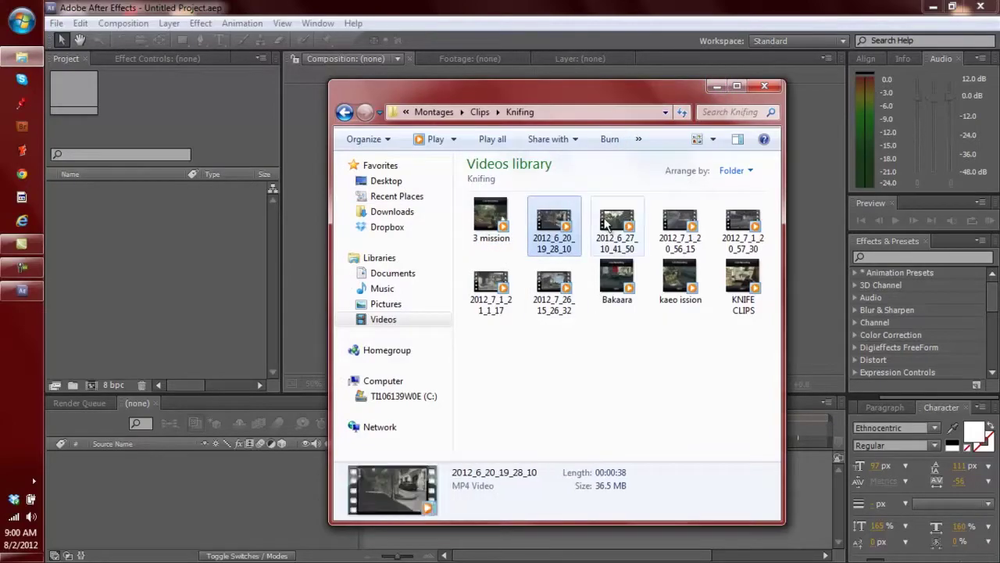
left_click(616, 224)
left_click(715, 87)
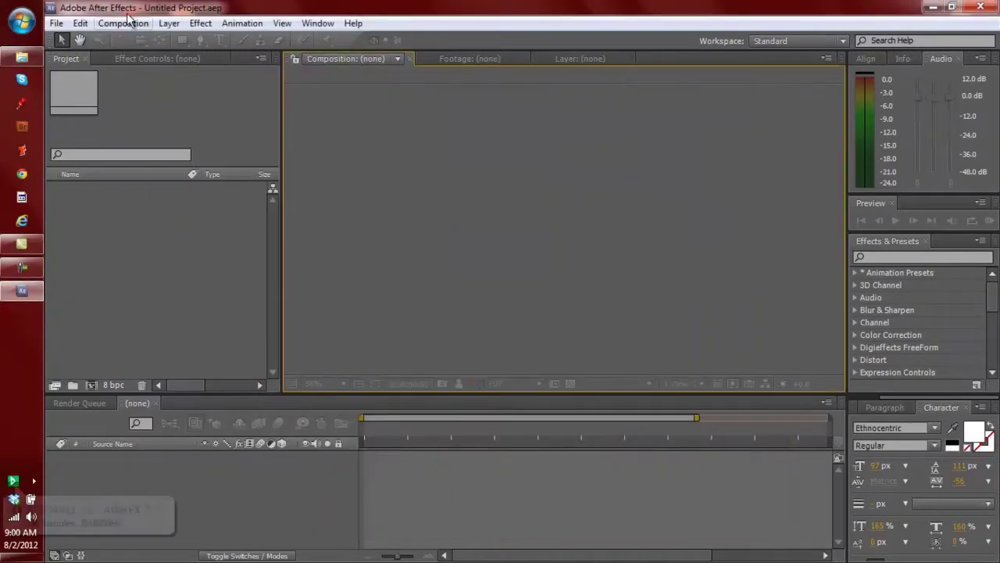
left_click(78, 24)
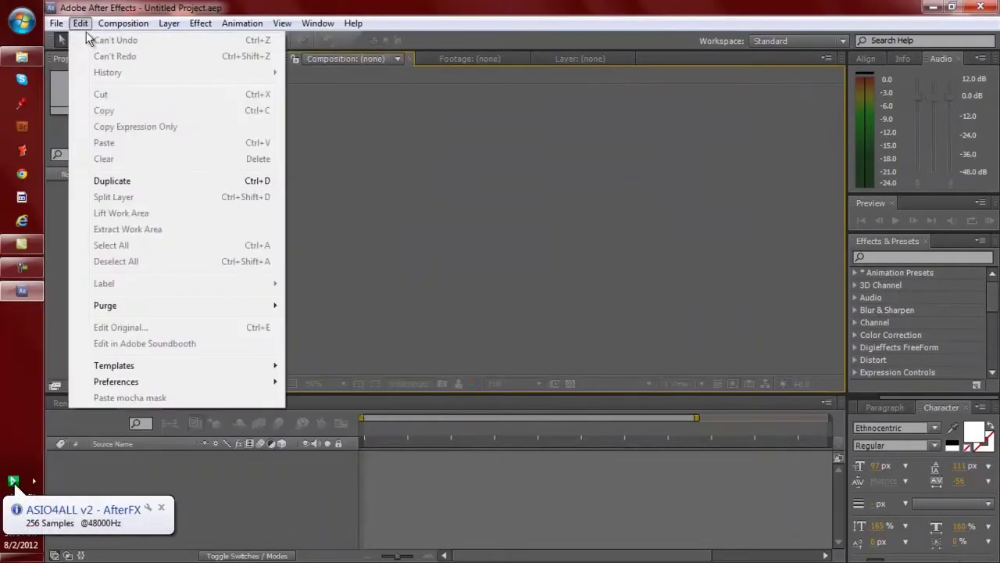
mouse_move(56, 23)
mouse_move(70, 39)
left_click(298, 39)
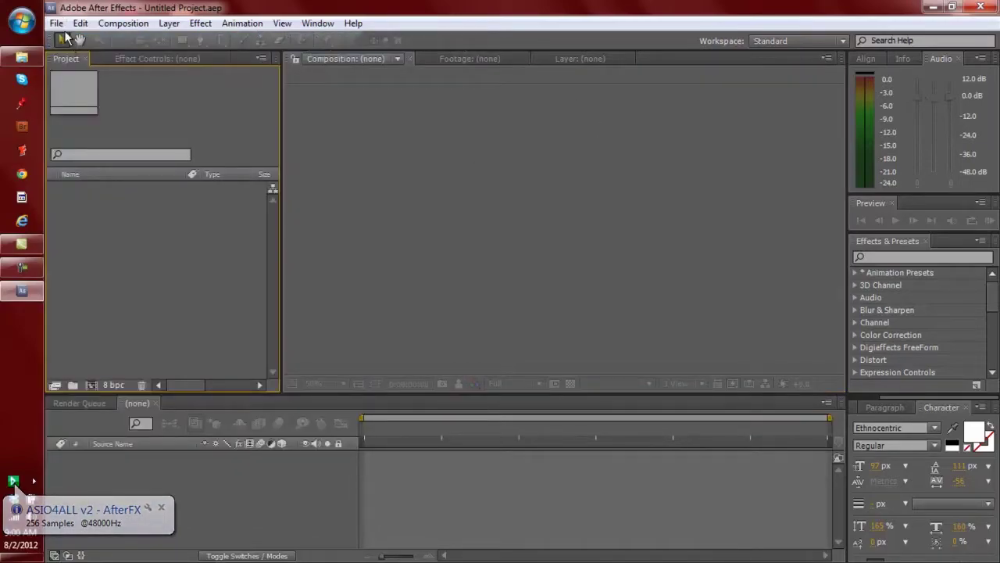
Step: Start a new composition and name it Sync Tutorial
left_click(129, 23)
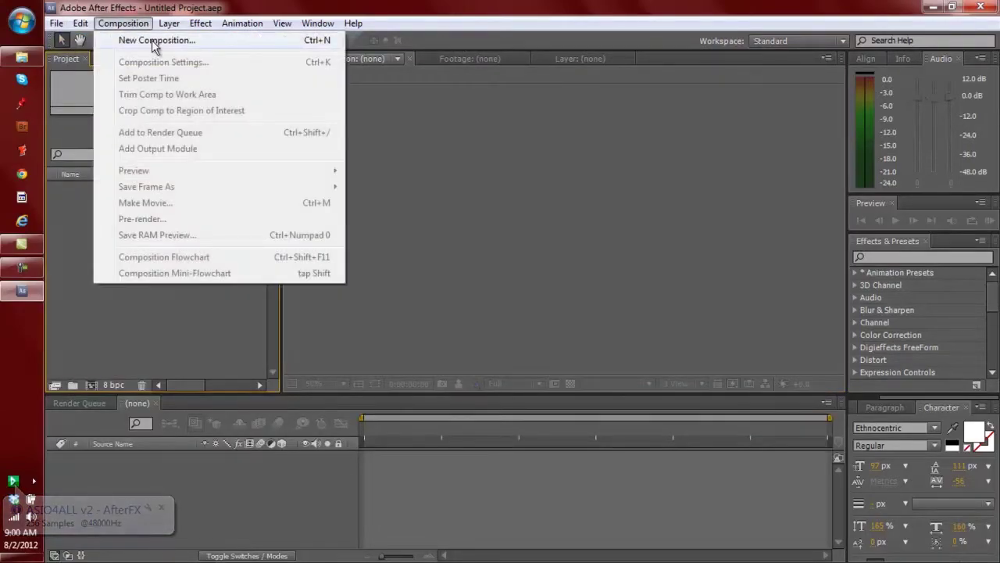
left_click(187, 38)
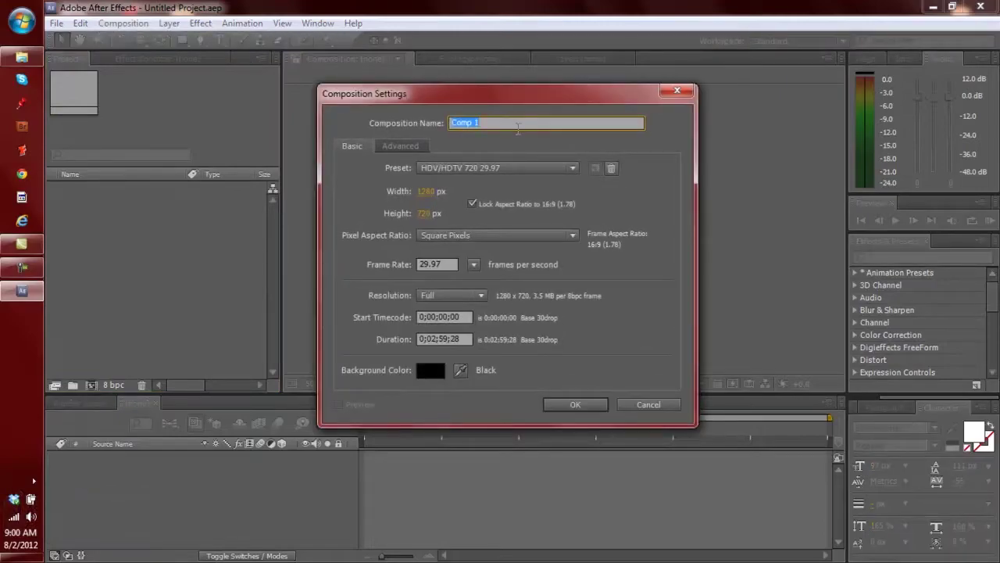
type("Sync Tutorial")
Step: Set the new composition's duration to 0;00;30;00
left_click(469, 339)
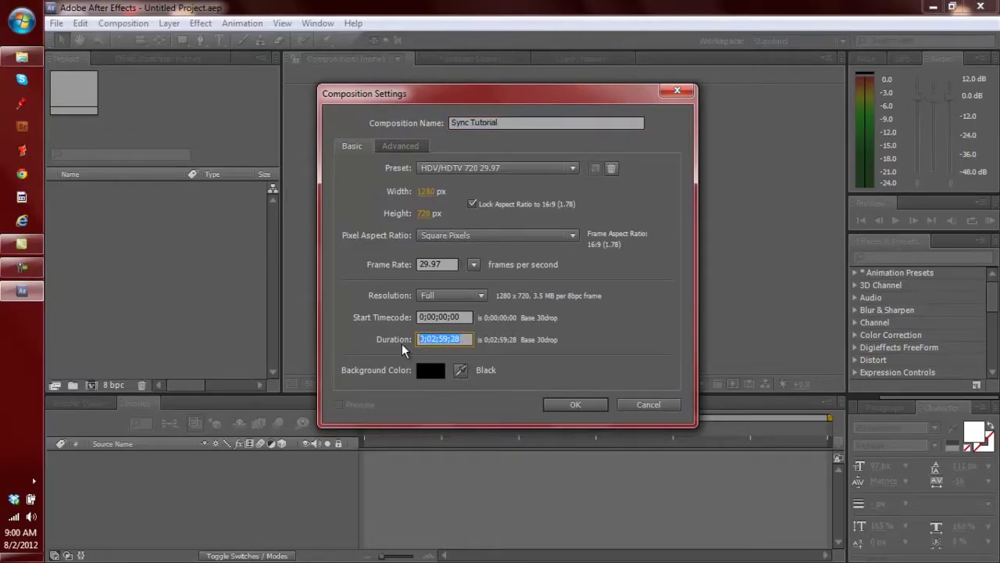
type("3000")
left_click_drag(439, 339, 419, 331)
type("30000")
double_click(441, 339)
type("3000")
Step: Review the composition presets, keep HDV/HDTV 720 29.97, and create the composition
left_click(527, 168)
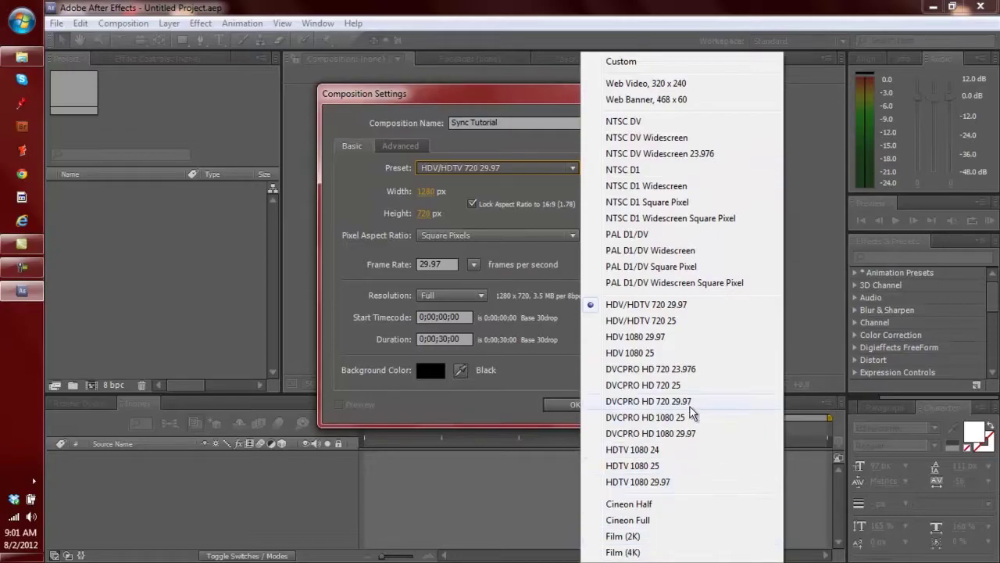
left_click(537, 375)
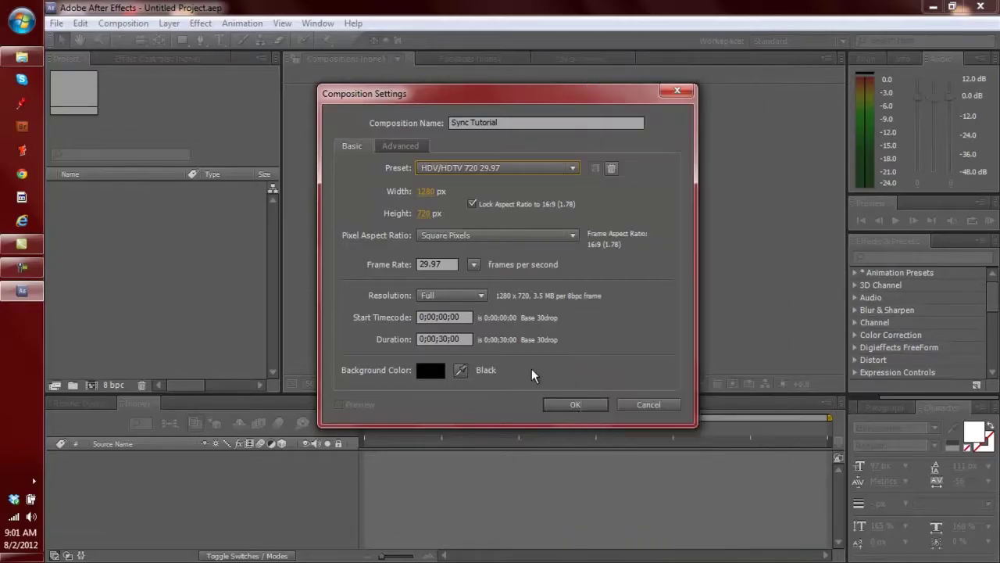
left_click(579, 410)
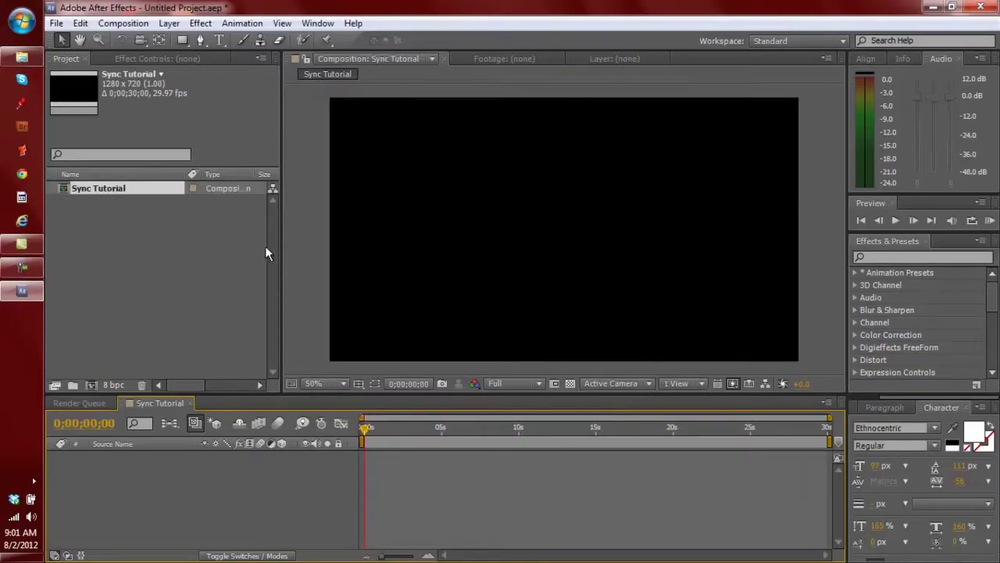
Step: Import the 3 mission clip from the Knifing folder under Clips and add it to the Sync Tutorial timeline
double_click(131, 258)
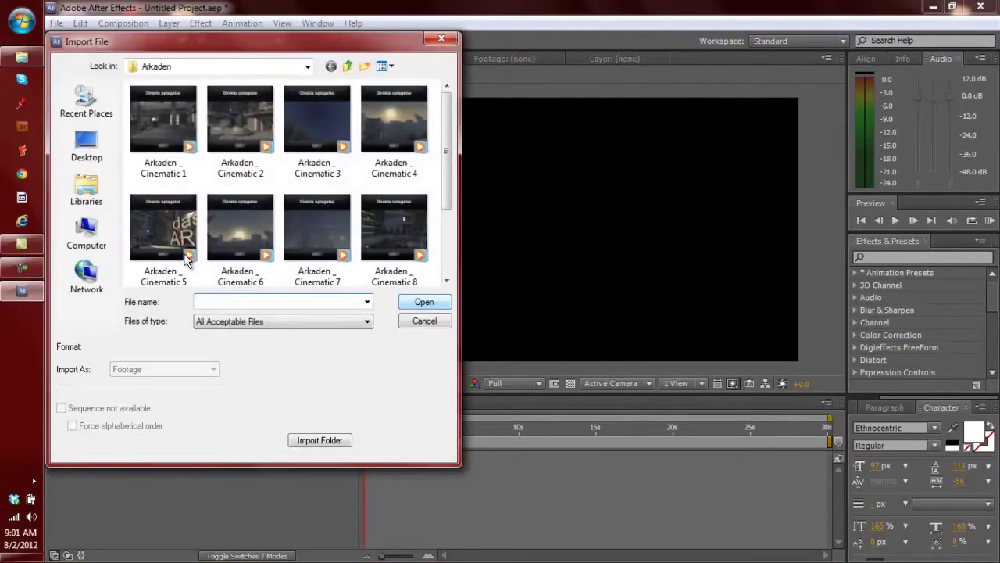
left_click(307, 66)
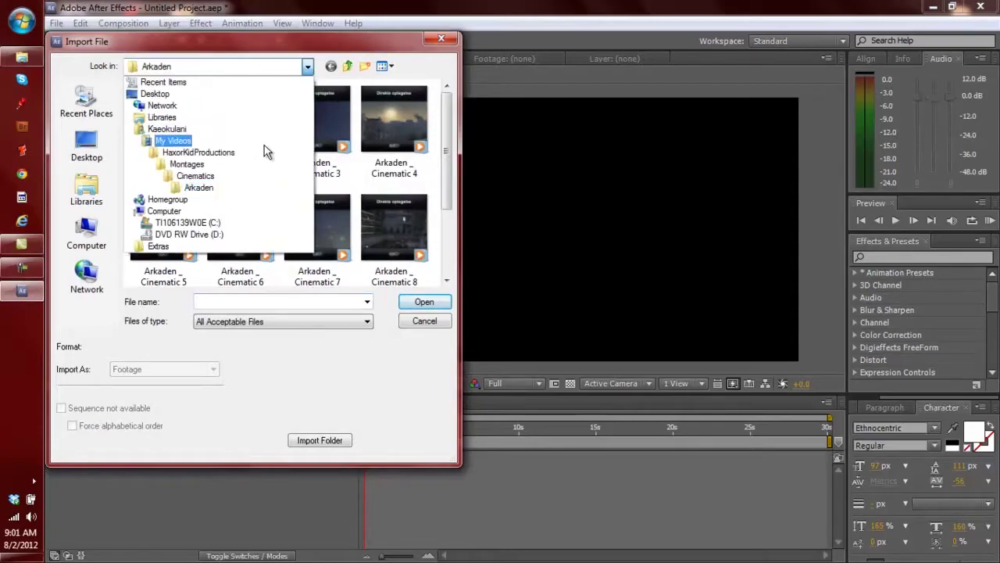
left_click(261, 164)
double_click(241, 117)
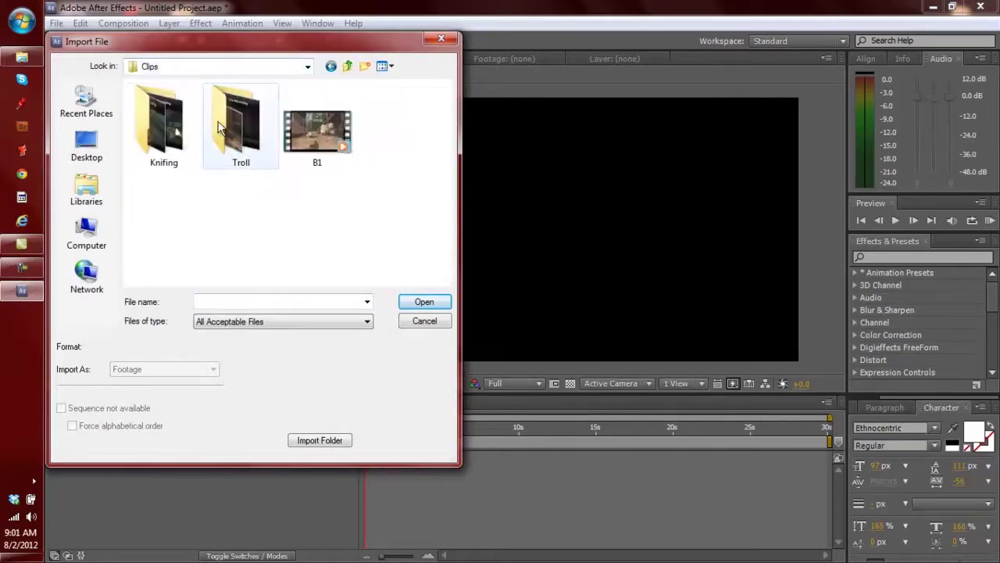
double_click(161, 122)
double_click(163, 121)
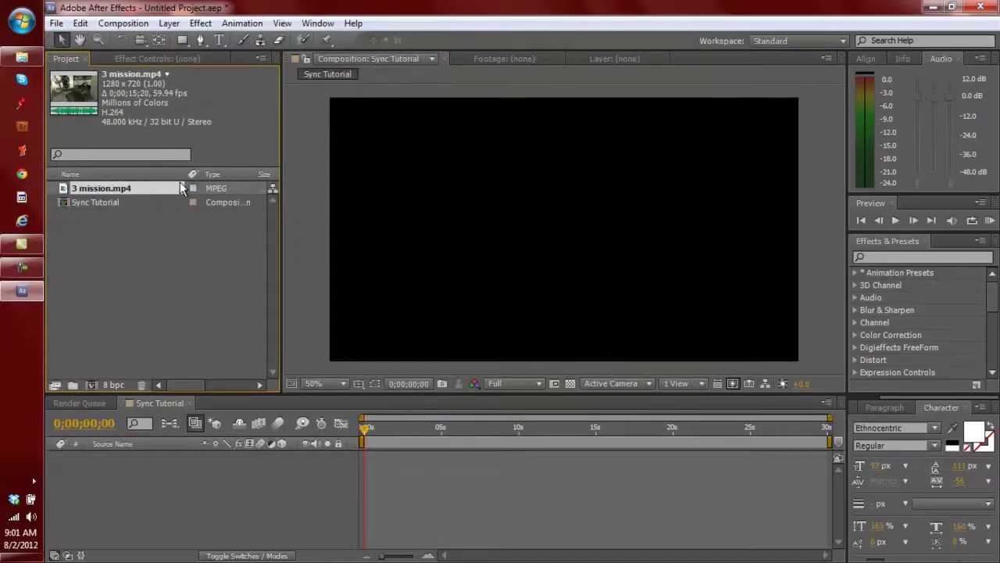
left_click_drag(108, 192, 305, 485)
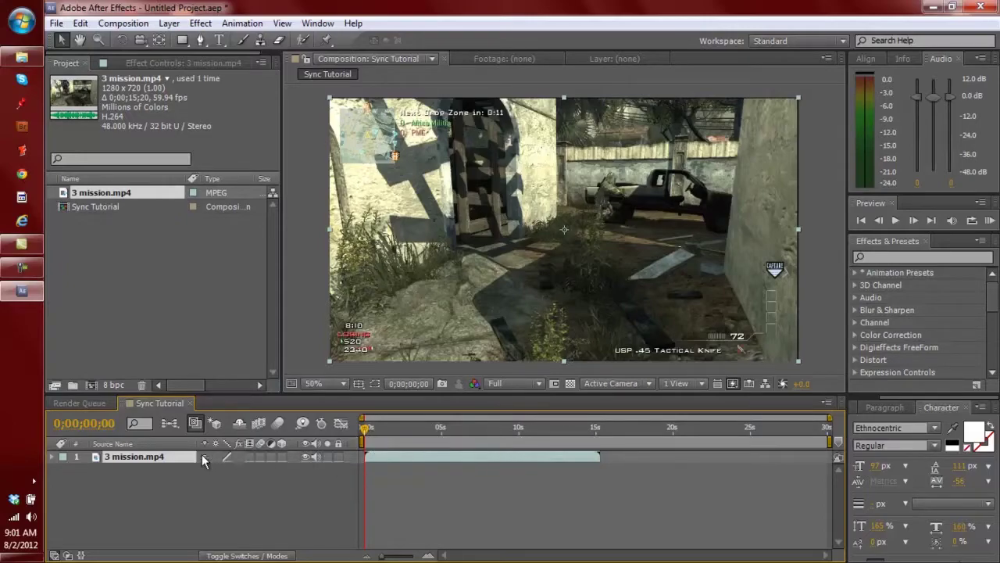
Step: Scrub the start of the 3 mission clip and lower the composition's preview resolution to Third
left_click_drag(365, 427, 384, 428)
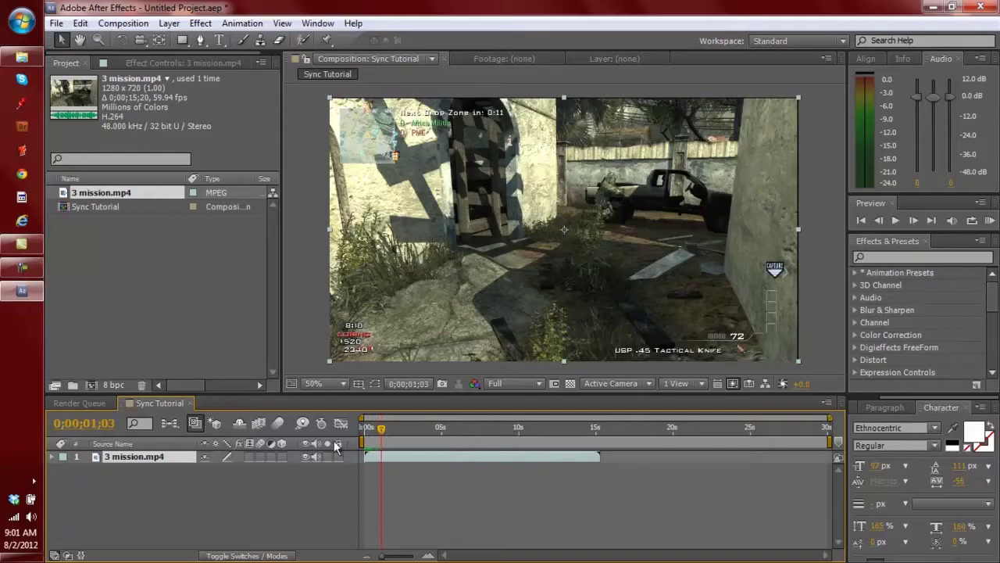
mouse_move(375, 427)
left_mouse_down()
mouse_move(400, 429)
mouse_move(383, 428)
left_mouse_up()
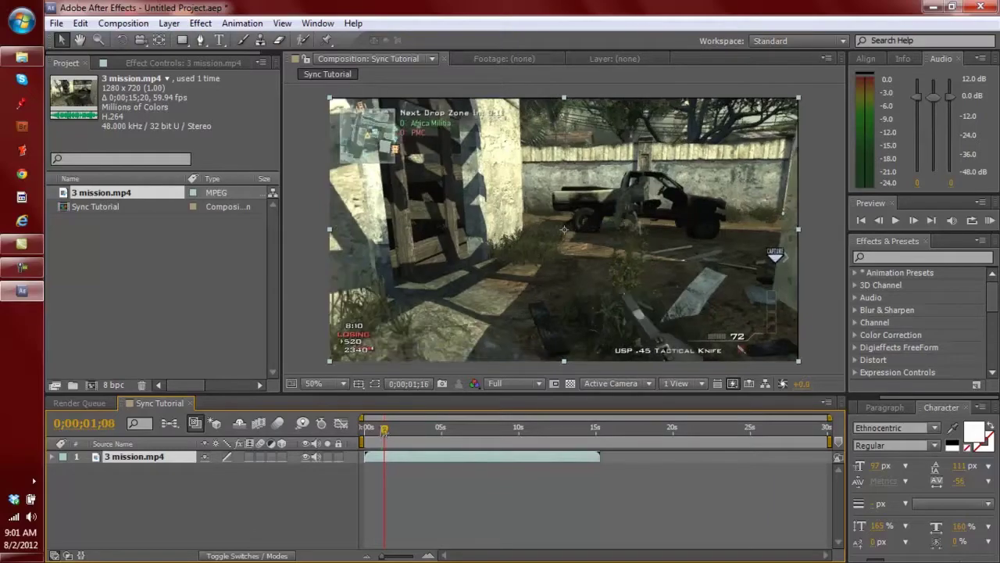
left_click(517, 383)
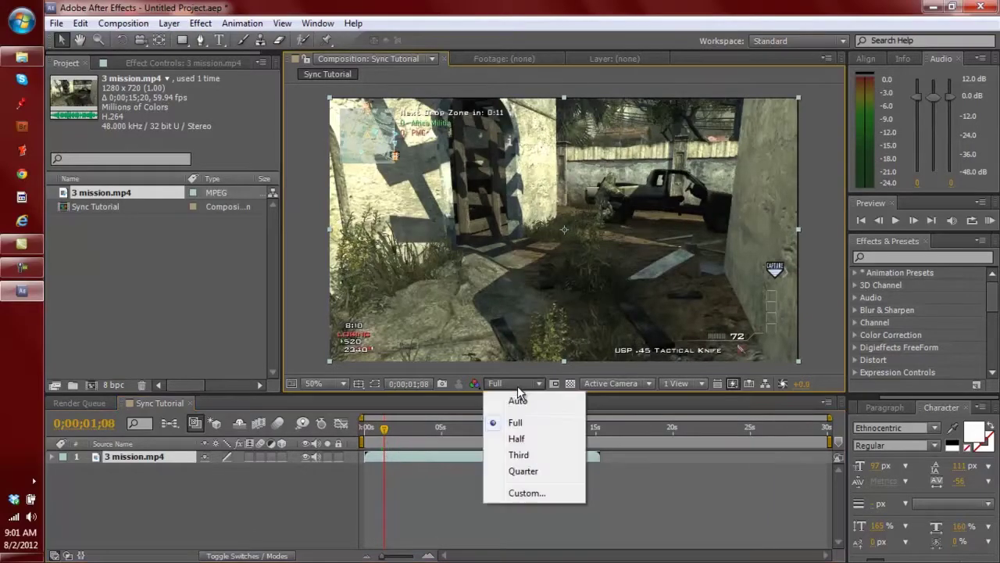
left_click(522, 456)
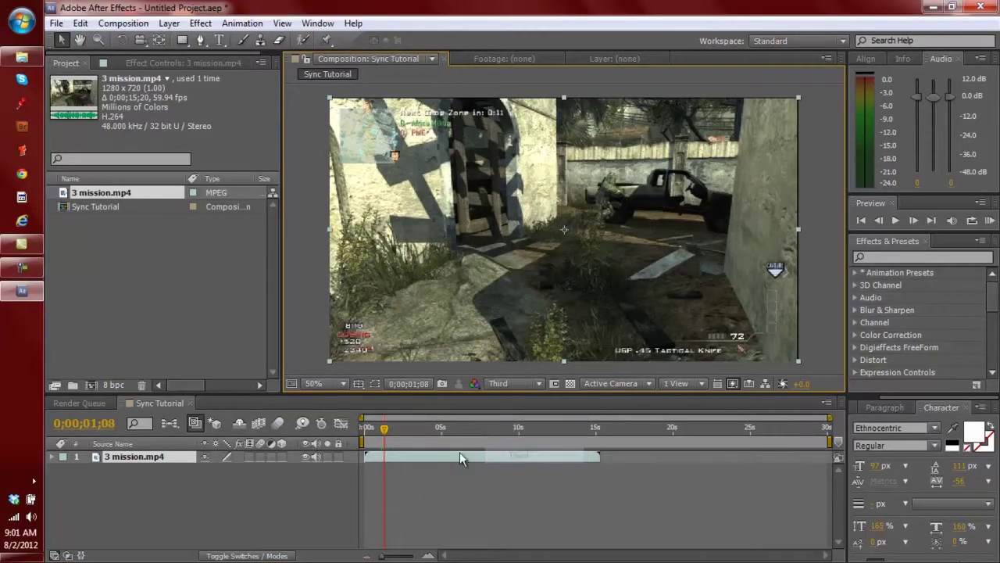
Step: Set the 3 mission layer's scale to 101%
left_click_drag(384, 429, 386, 430)
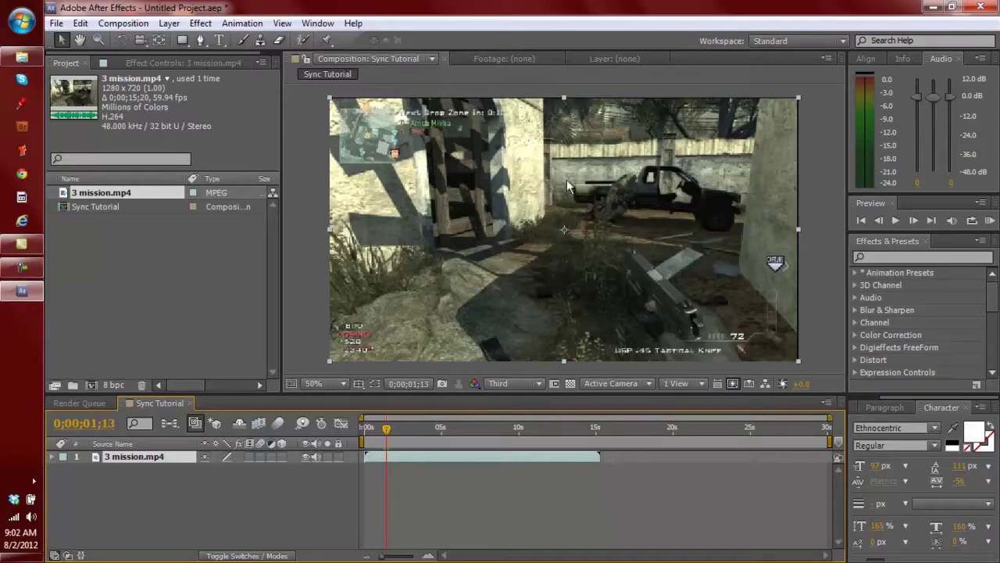
key("s")
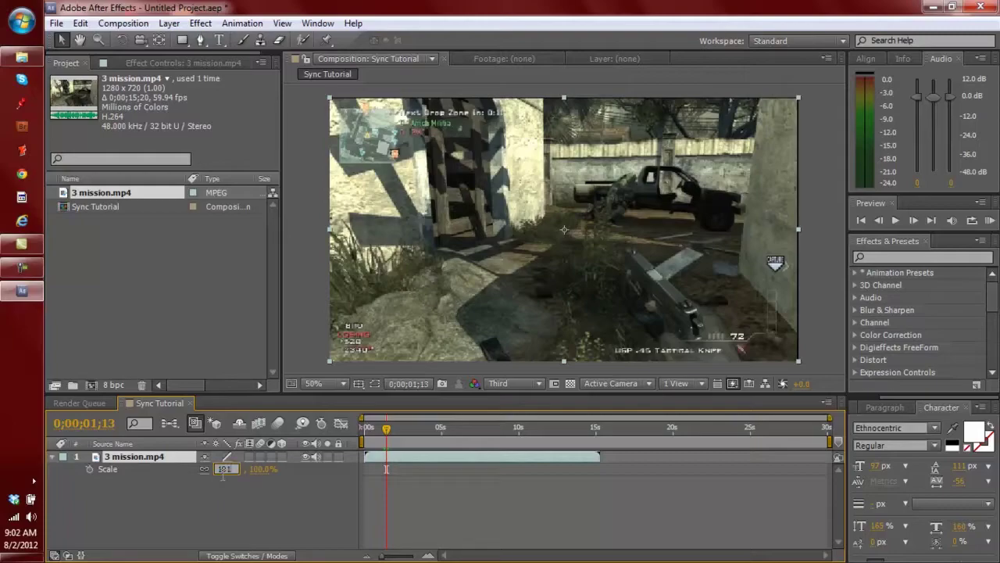
left_click_drag(219, 469, 223, 472)
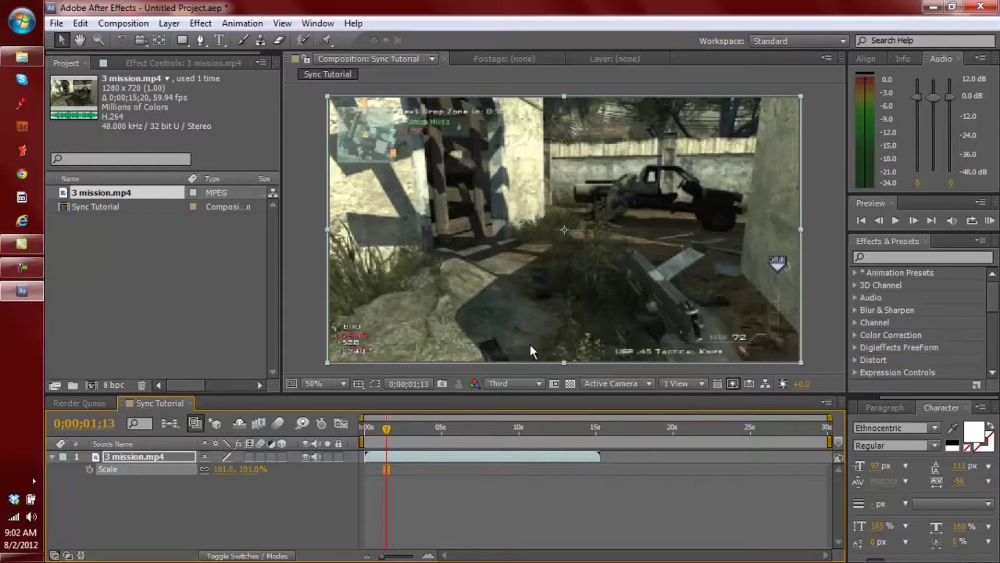
Step: Trim the 3 mission layer's beginning at 0;00;04;00 and move the trimmed layer to the start of the composition
left_click(387, 429)
left_click_drag(387, 431, 436, 432)
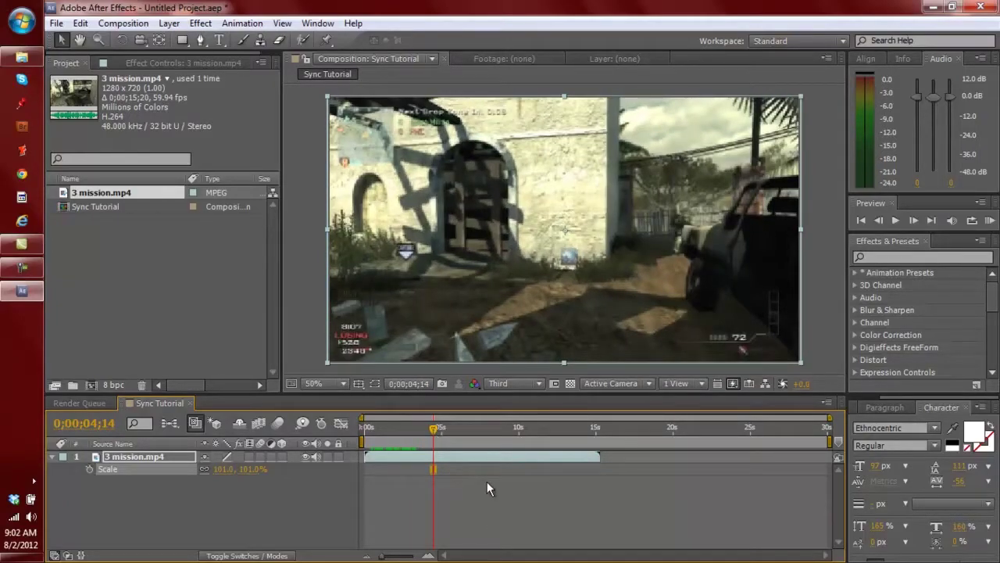
left_click_drag(433, 434, 422, 435)
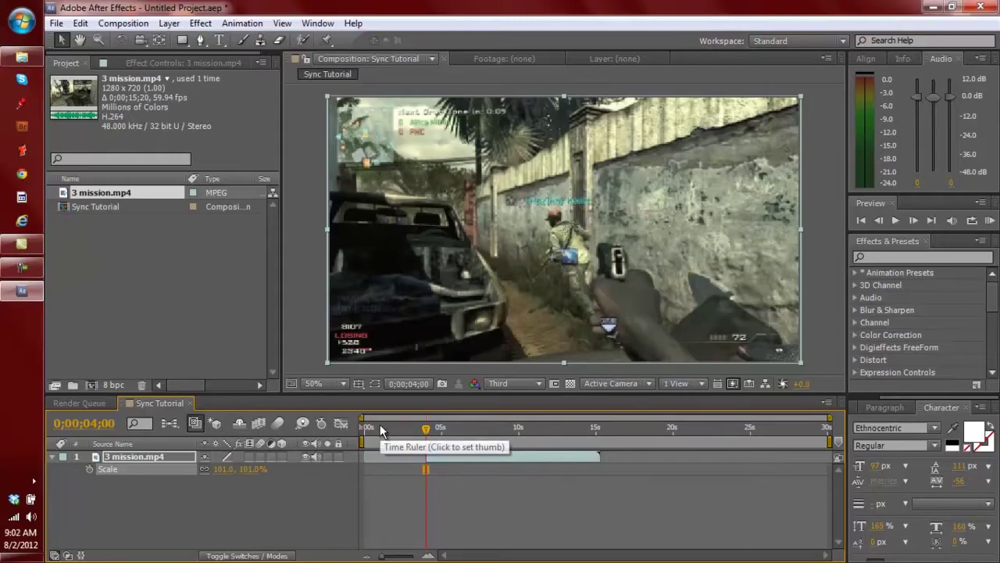
key("Home")
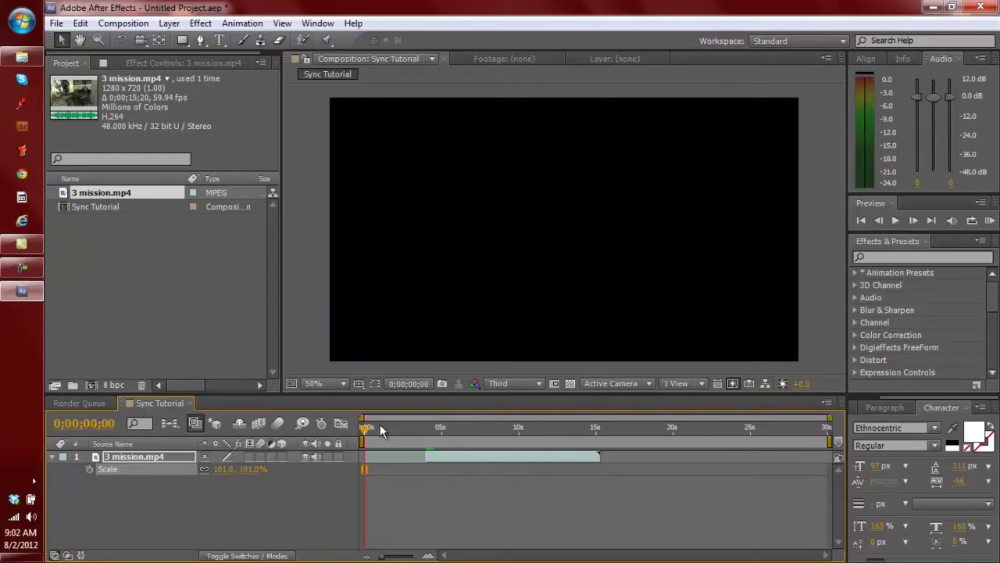
key("bracketleft")
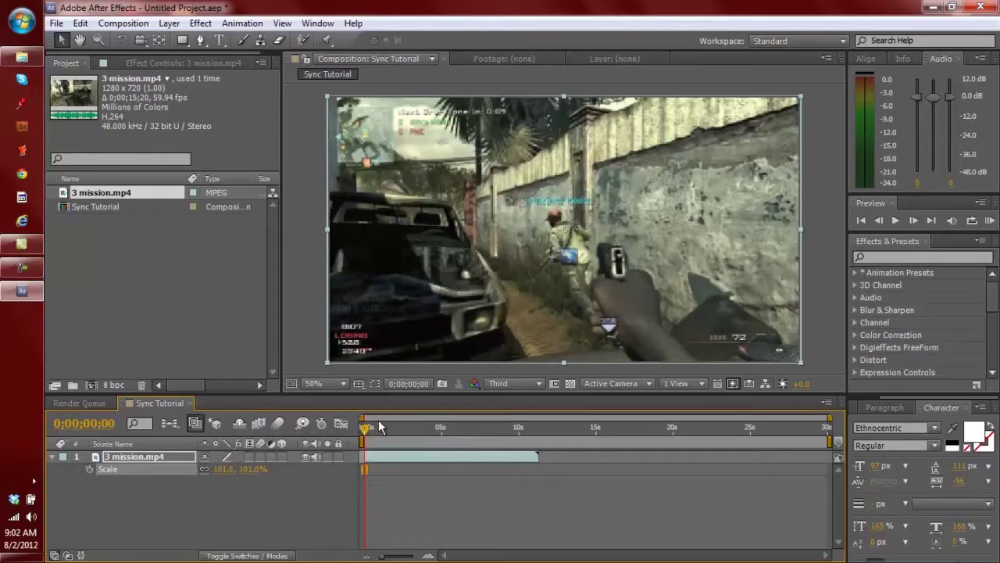
Step: Enable time remapping on the 3 mission layer
left_click(382, 428)
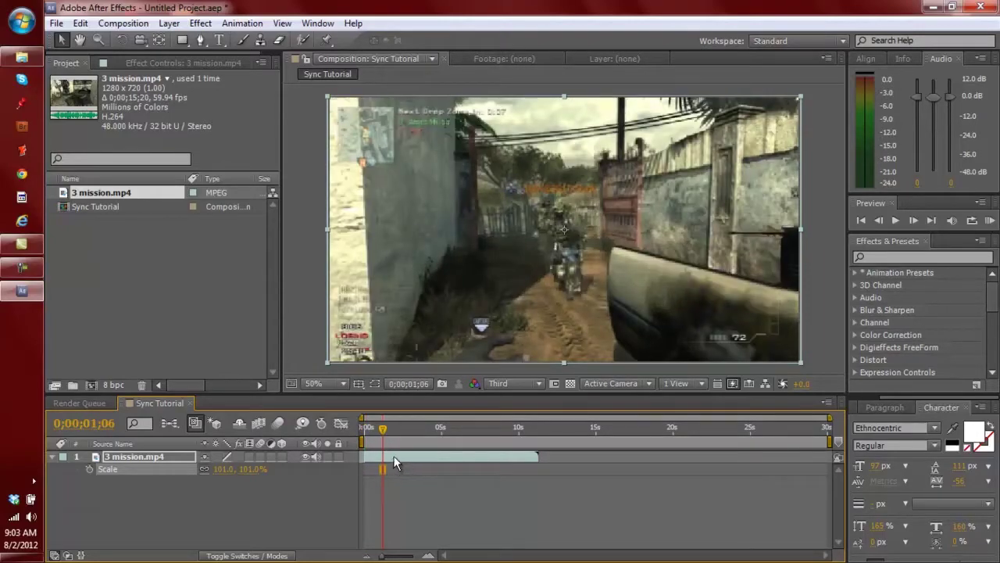
right_click(392, 461)
mouse_move(482, 174)
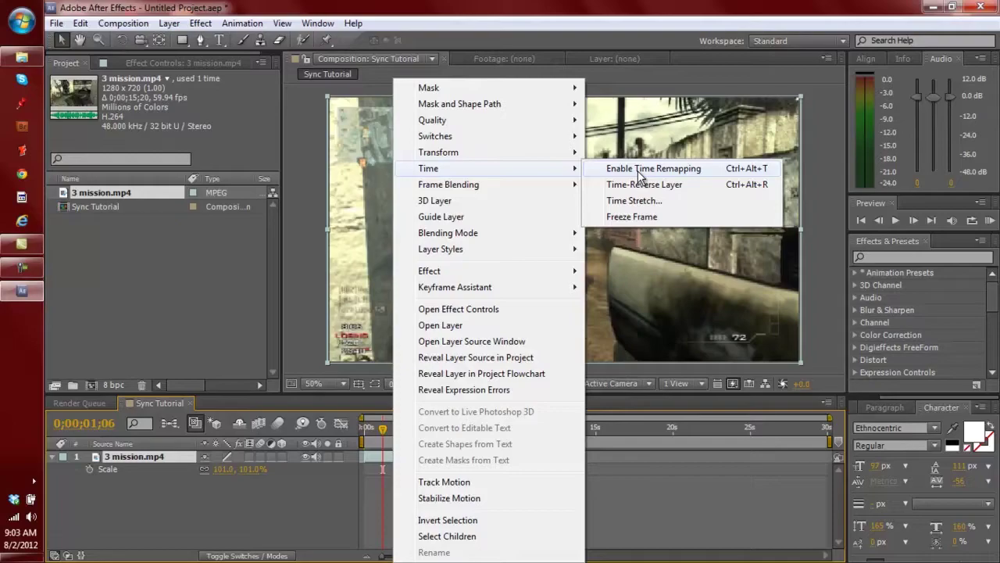
left_click(639, 177)
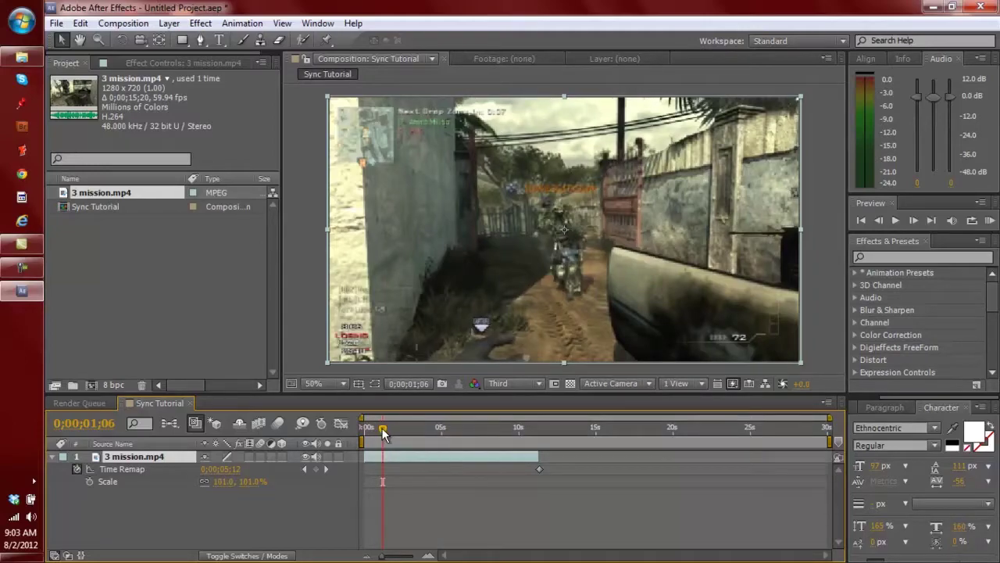
Step: Find the first kill frame in the 3 mission clip and add a Time Remap keyframe at 0;00;01;09
left_click_drag(381, 427, 382, 428)
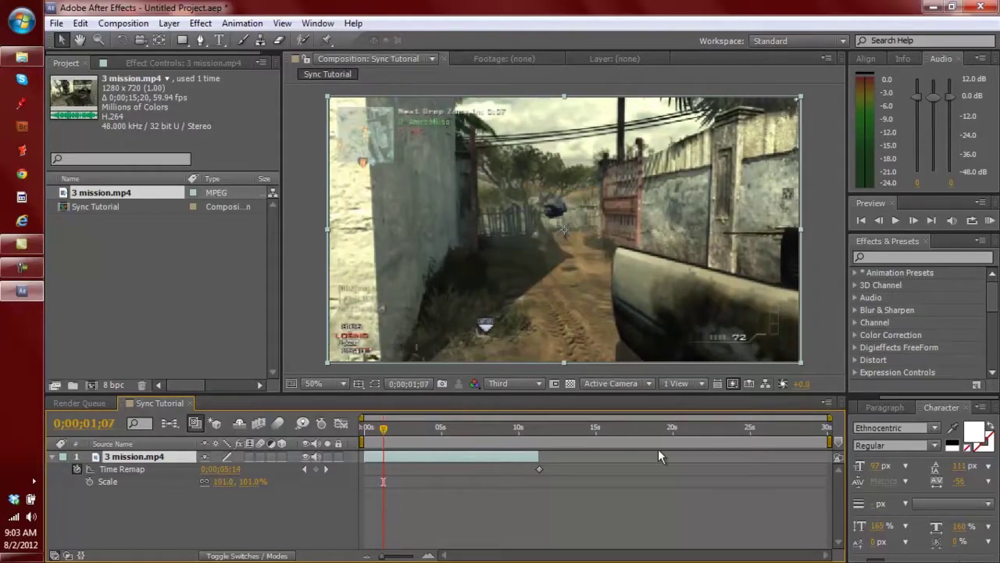
key("Page_Down")
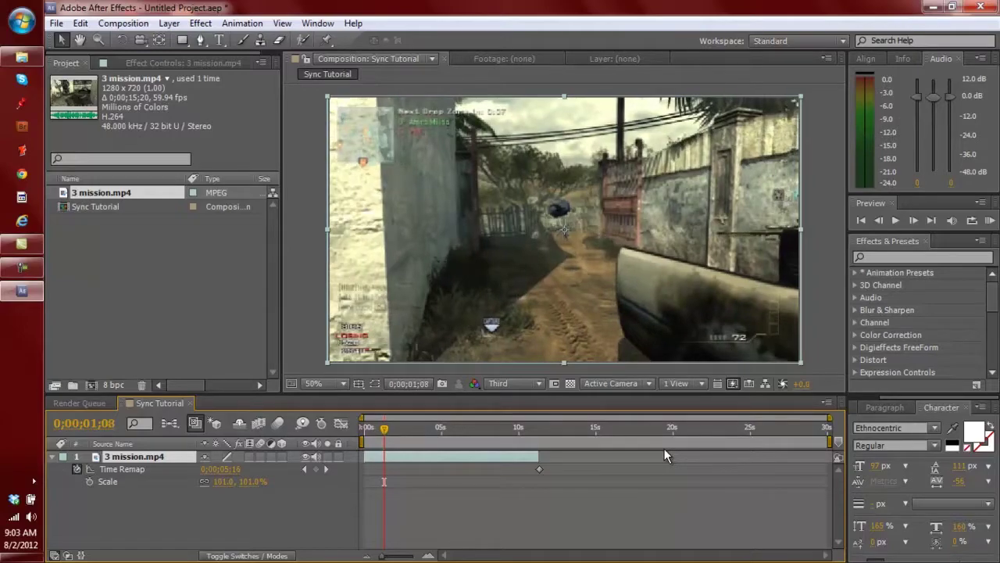
key("Page_Up")
key("Page_Down")
key("Page_Down")
key("Page_Down")
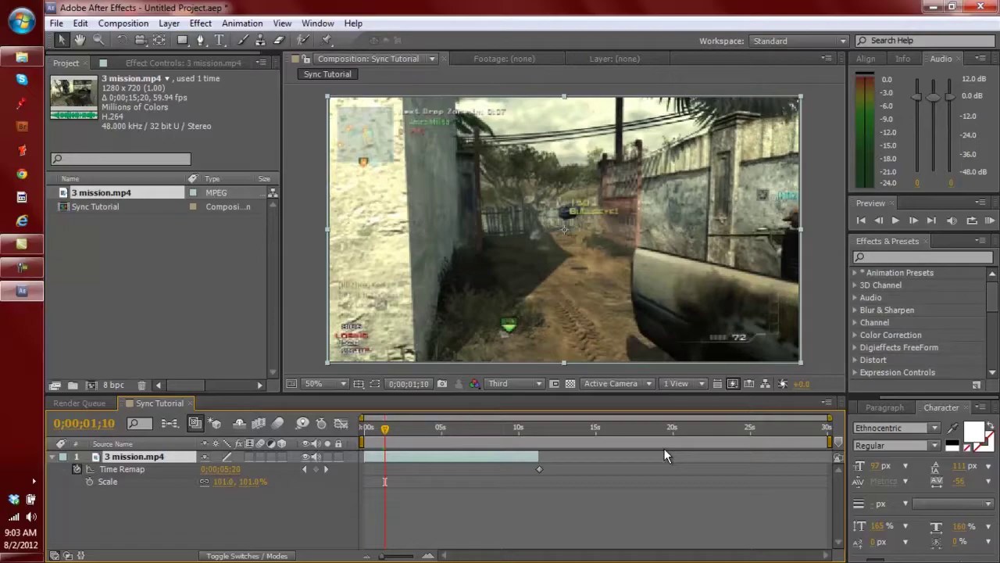
key("Page_Up")
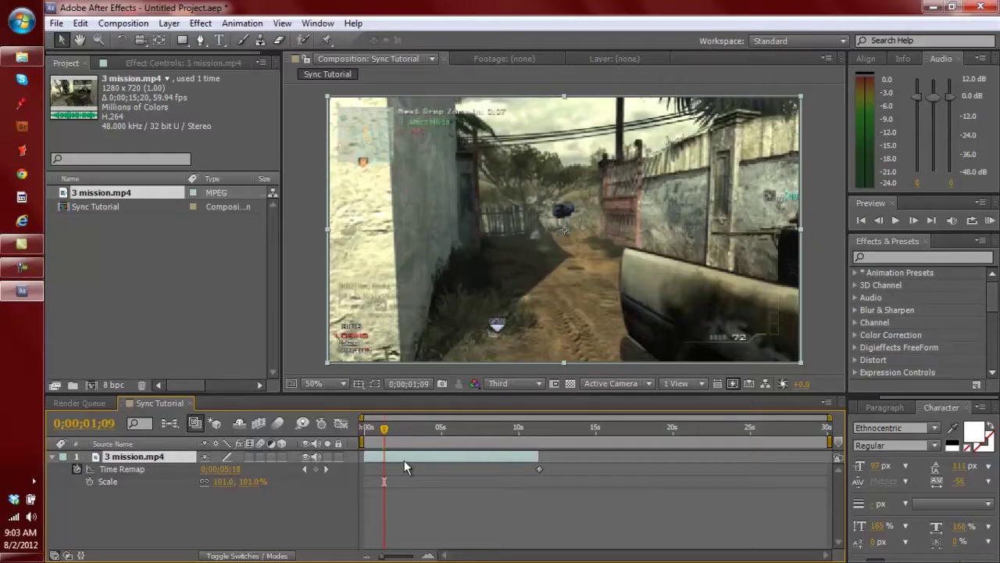
left_click(317, 469)
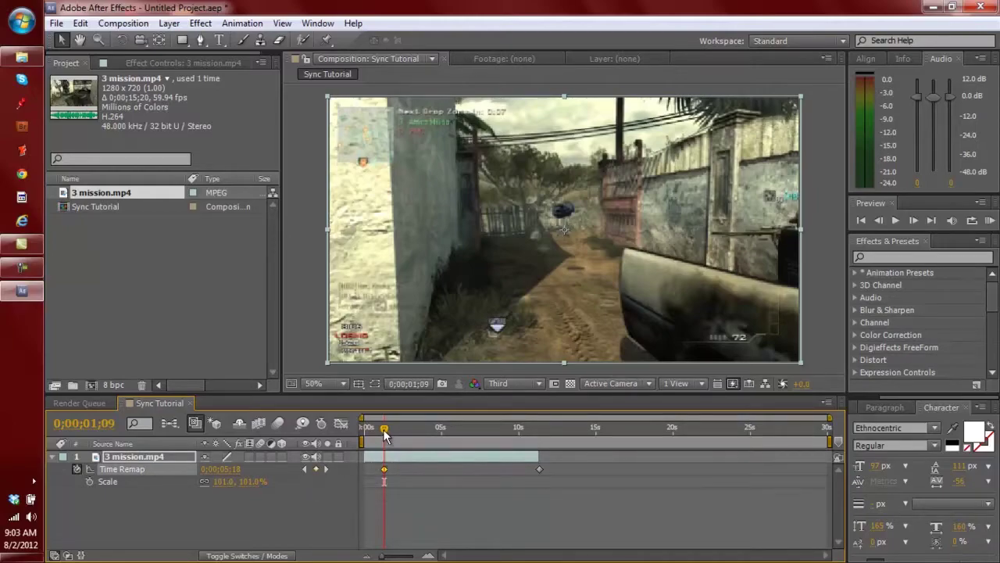
Step: Add Time Remap keyframes just before and after the first kill, at 0;00;01;00 and about 0;00;01;16
left_click_drag(384, 436, 380, 436)
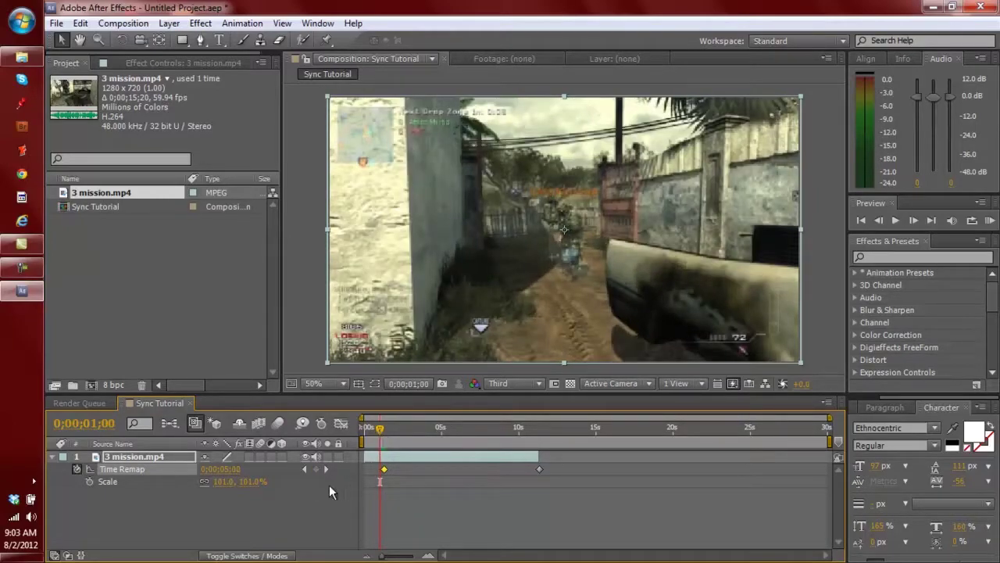
left_click(317, 469)
left_click_drag(380, 436, 389, 436)
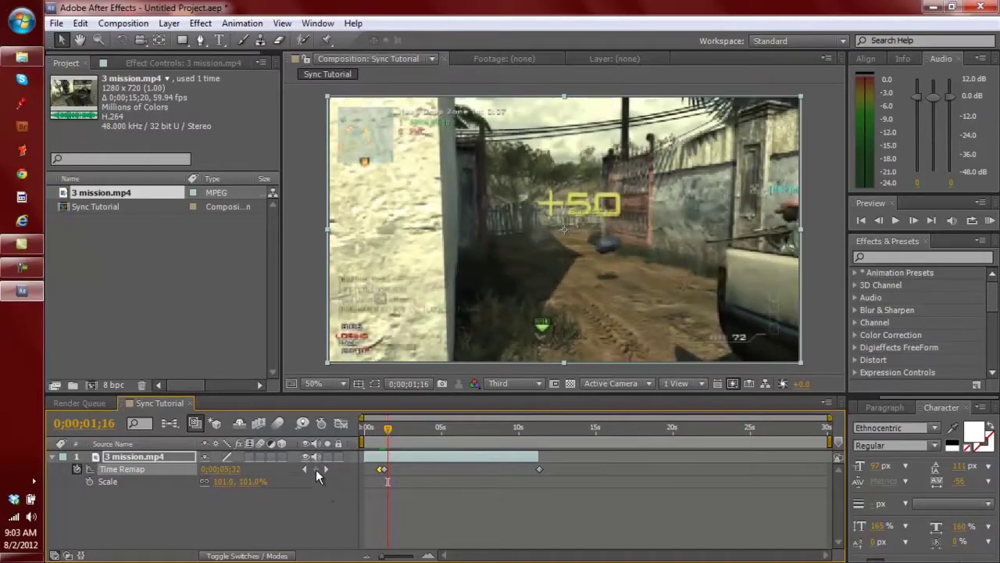
left_click(390, 432)
Step: Add Time Remap keyframes at the second kill at 0;00;03;26, shortly after it, and before it at 0;00;03;17
left_click_drag(391, 429, 424, 435)
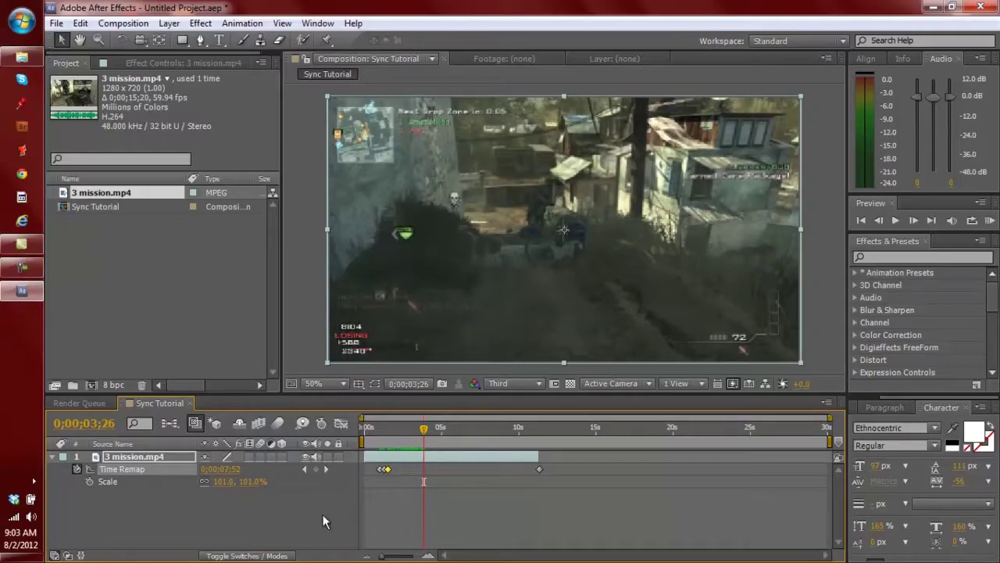
left_click(316, 470)
left_click(324, 468)
left_click_drag(444, 432, 420, 434)
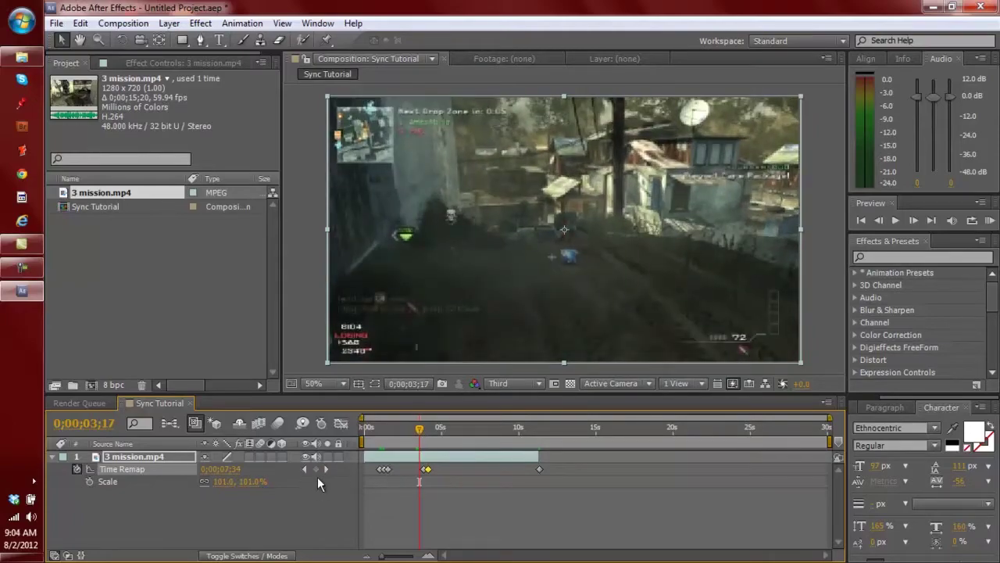
left_click(315, 469)
Step: Add Time Remap keyframes around the third kill, including ones at 0;00;04;22 and 0;00;04;27
left_click_drag(454, 431, 436, 434)
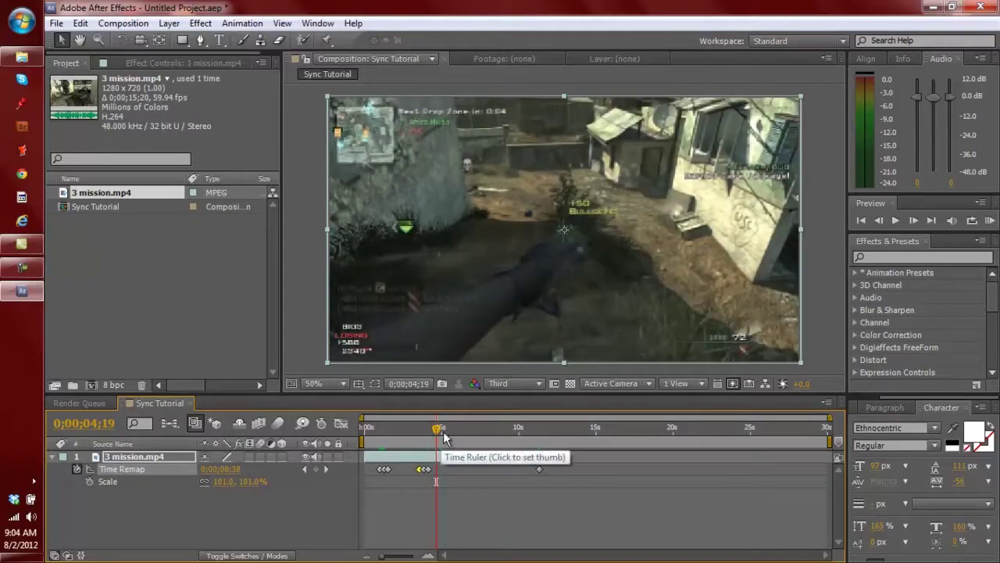
left_click_drag(435, 439, 438, 435)
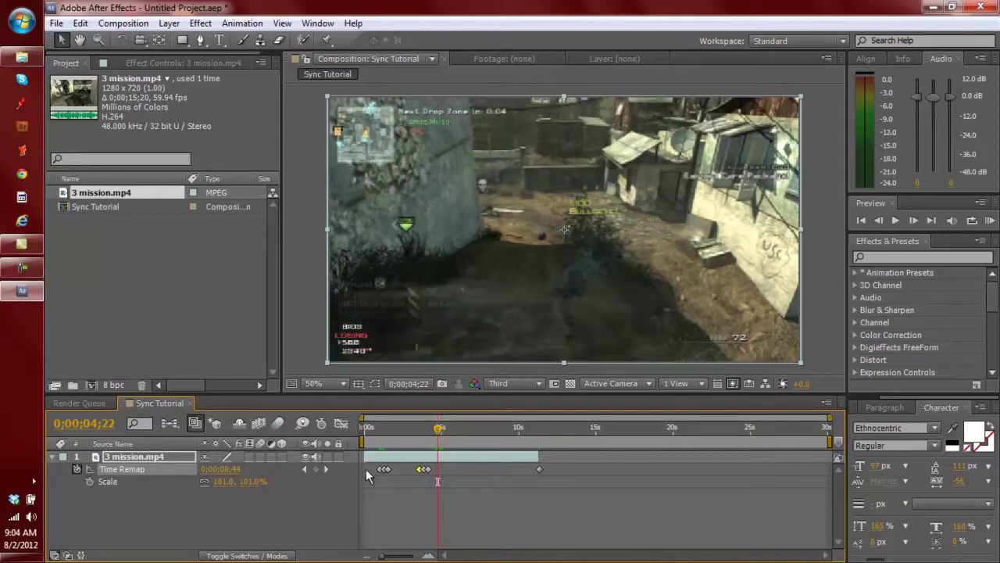
left_click(317, 468)
left_click_drag(438, 438, 440, 432)
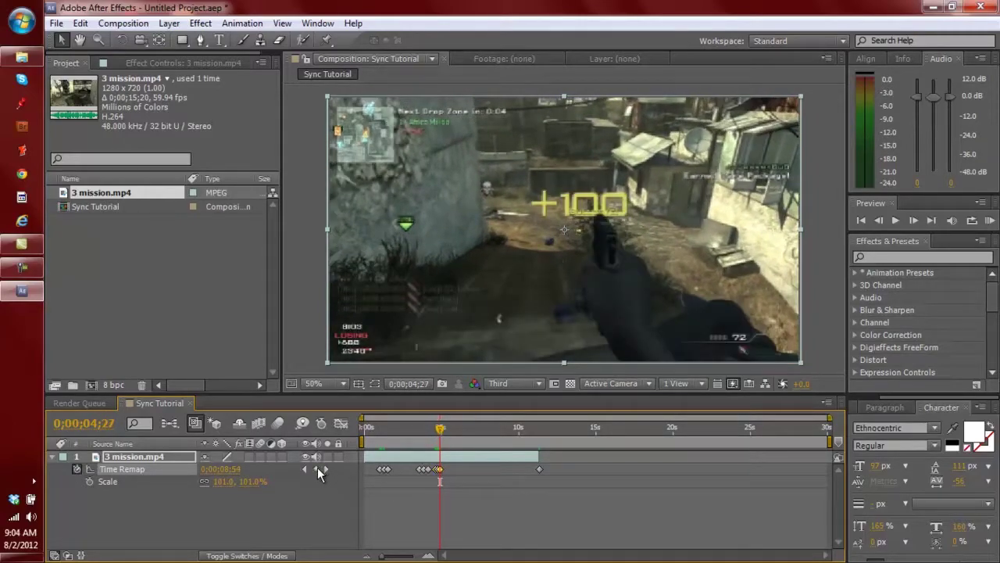
Step: Spread the third kill's Time Remap keyframes slightly apart, moving its last keyframe just past 0;00;04;27
left_click(429, 555)
left_click_drag(505, 555, 476, 559)
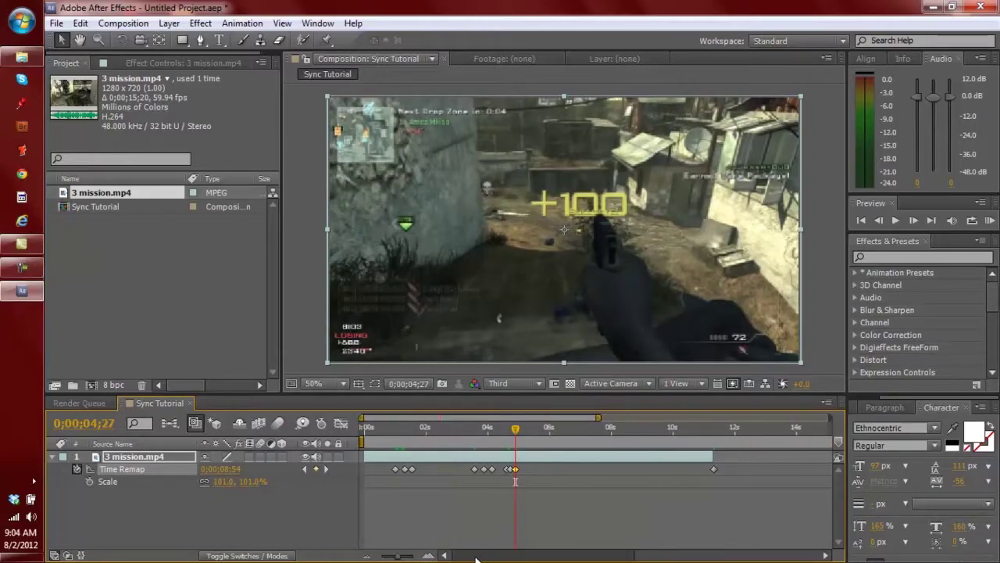
left_click_drag(509, 470, 518, 470)
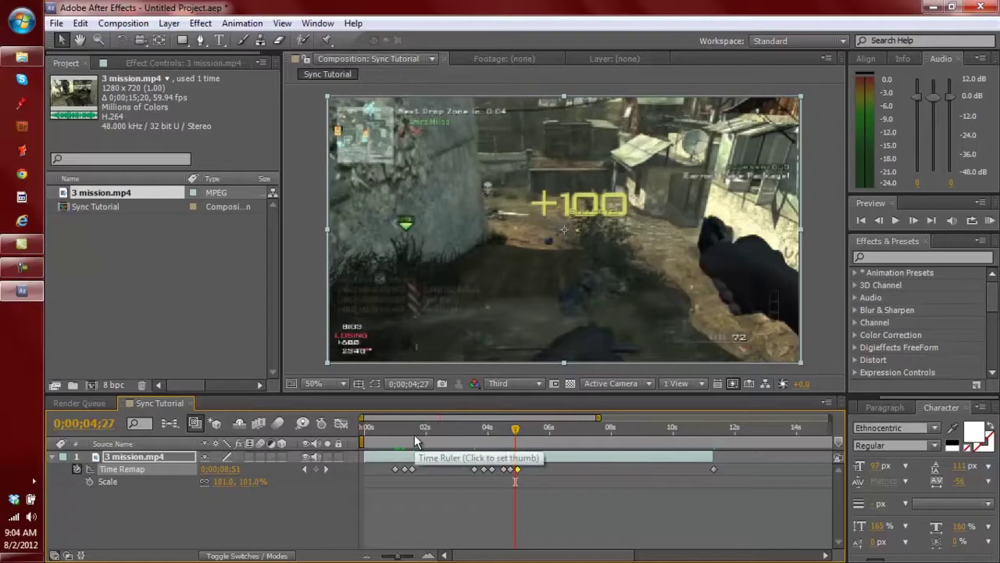
Step: Try shifting the second and third kills' Time Remap keyframes together, first earlier and then later, undoing each shift
mouse_move(473, 471)
left_mouse_down()
mouse_move(535, 471)
mouse_move(435, 472)
mouse_move(466, 474)
left_mouse_up()
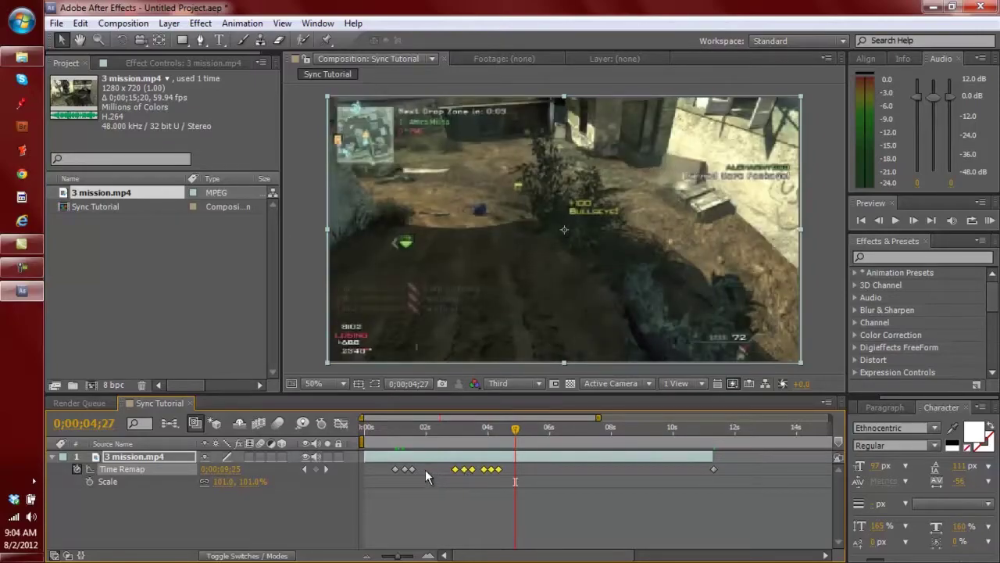
left_click(414, 469)
key("Delete")
key("ctrl+z")
key("ctrl+z")
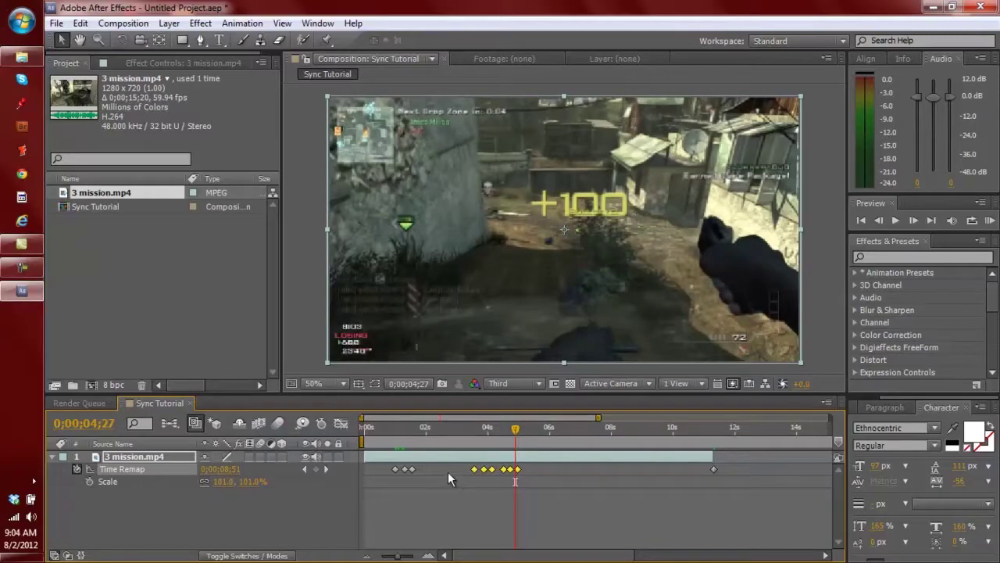
left_click_drag(484, 469, 521, 470)
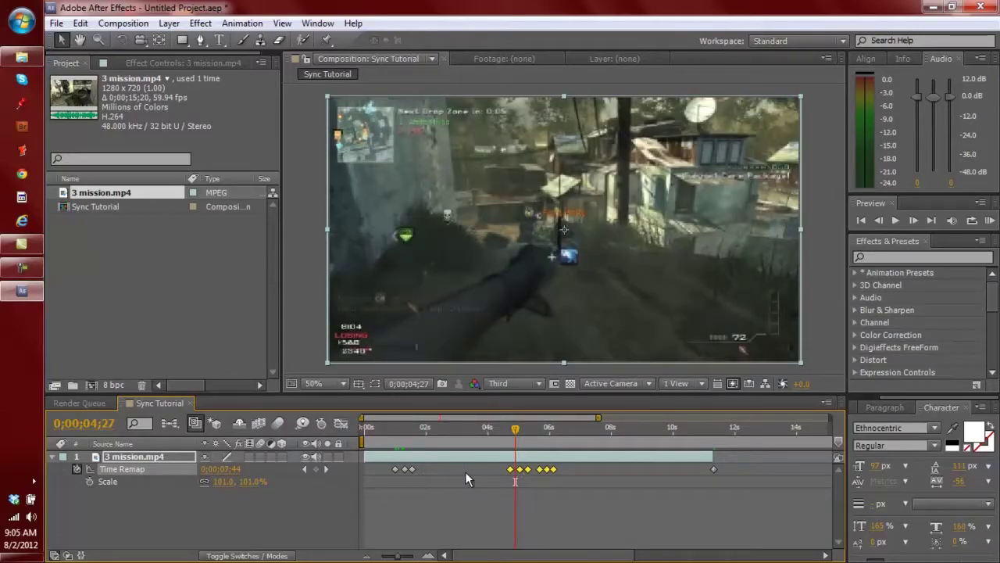
key("ctrl+z")
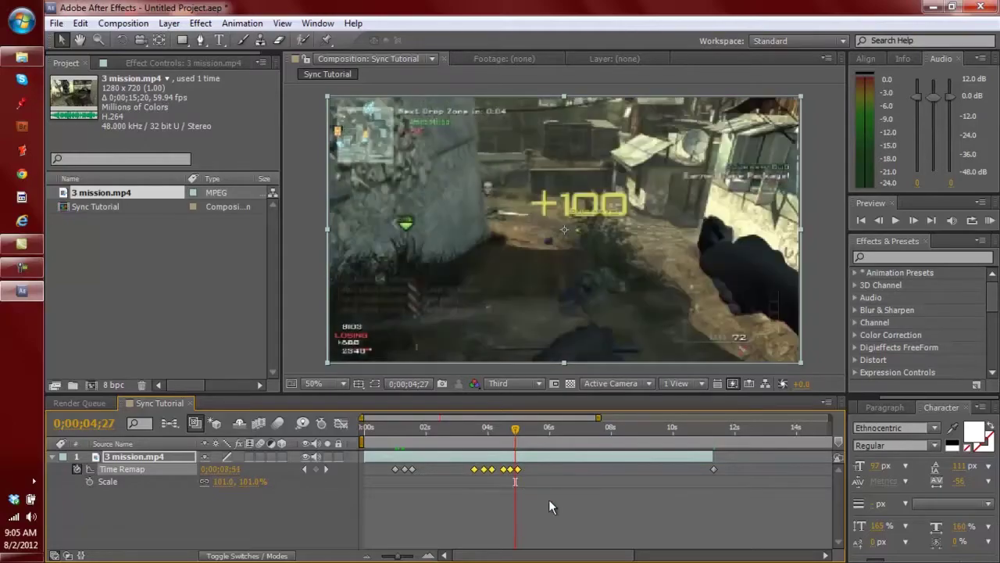
left_click(543, 512)
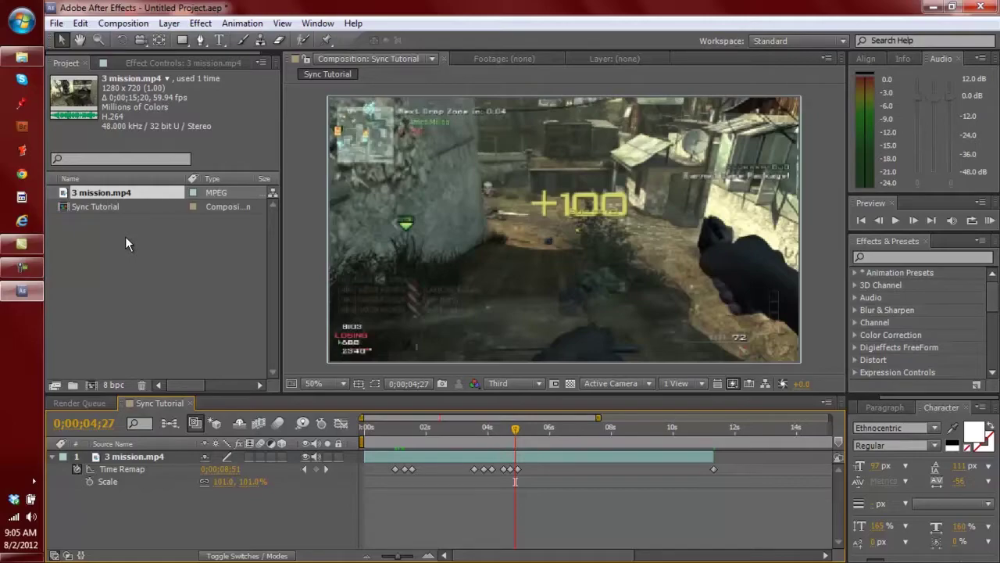
double_click(95, 292)
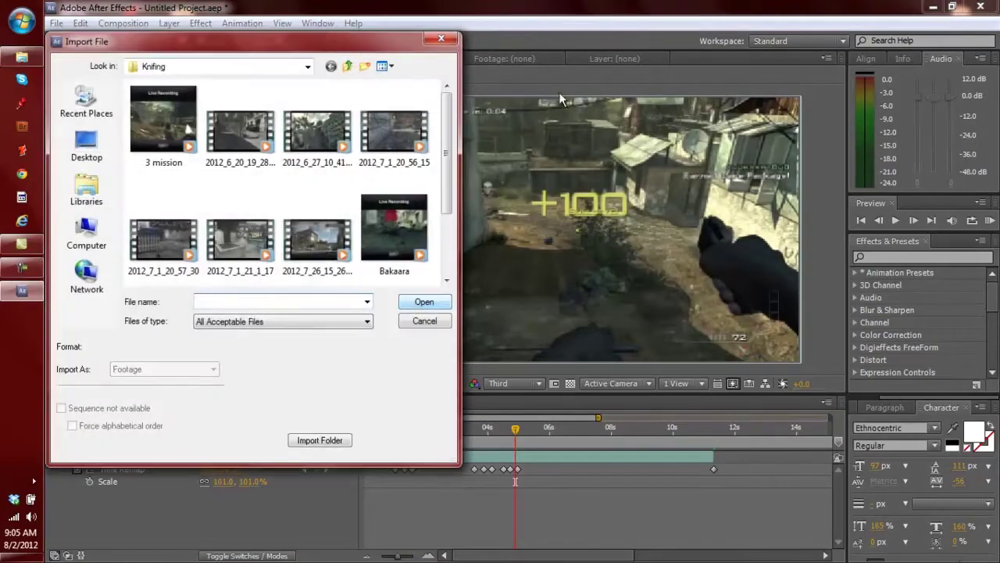
left_click(84, 186)
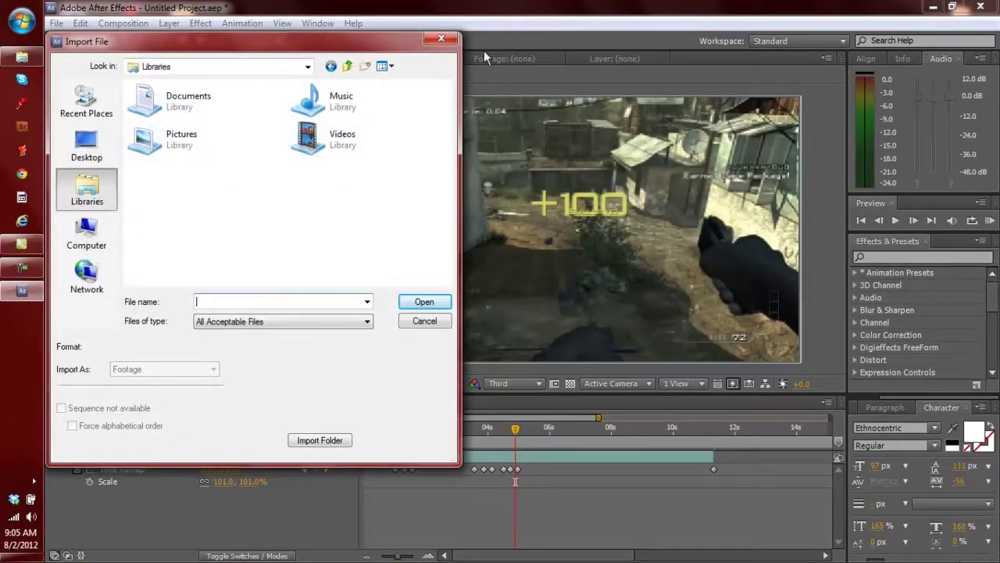
left_click(443, 41)
Step: Switch to Windows Explorer and import the Jay-Z Kanye West Paris Lyrics HD MP3 from Downloads > Music into the project
left_click(22, 57)
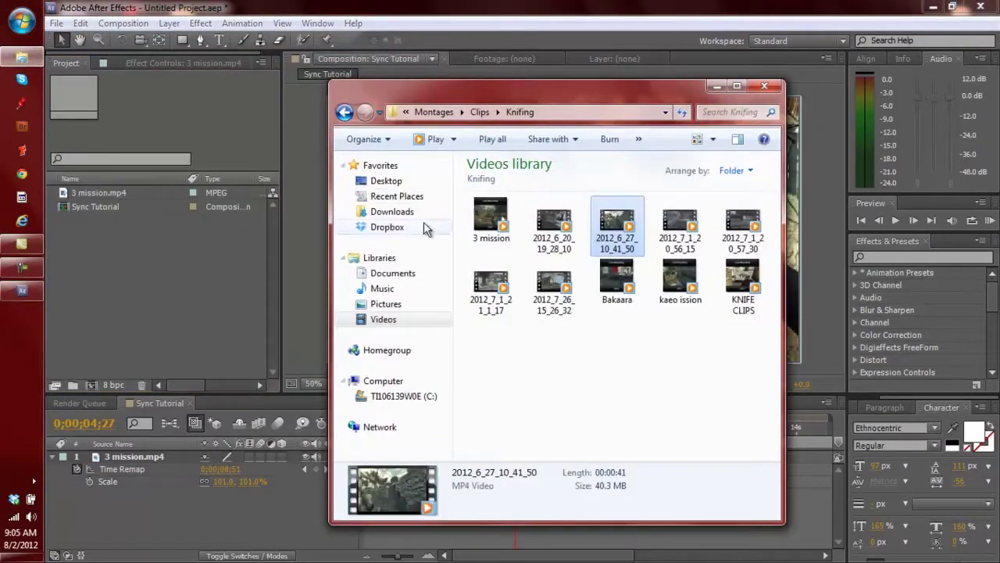
left_click(402, 214)
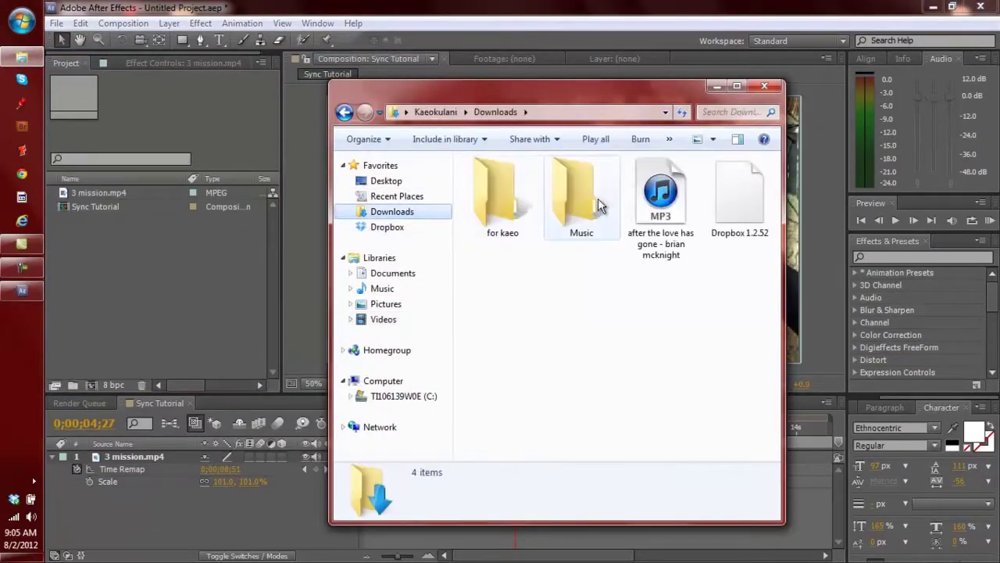
double_click(602, 203)
scroll(600, 226, "down", 1)
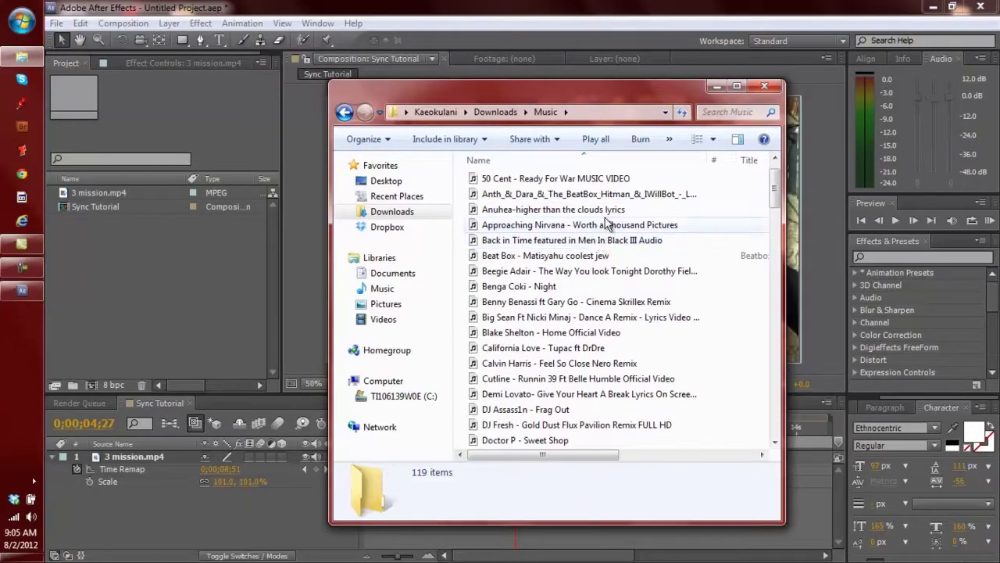
scroll(594, 266, "down", 1)
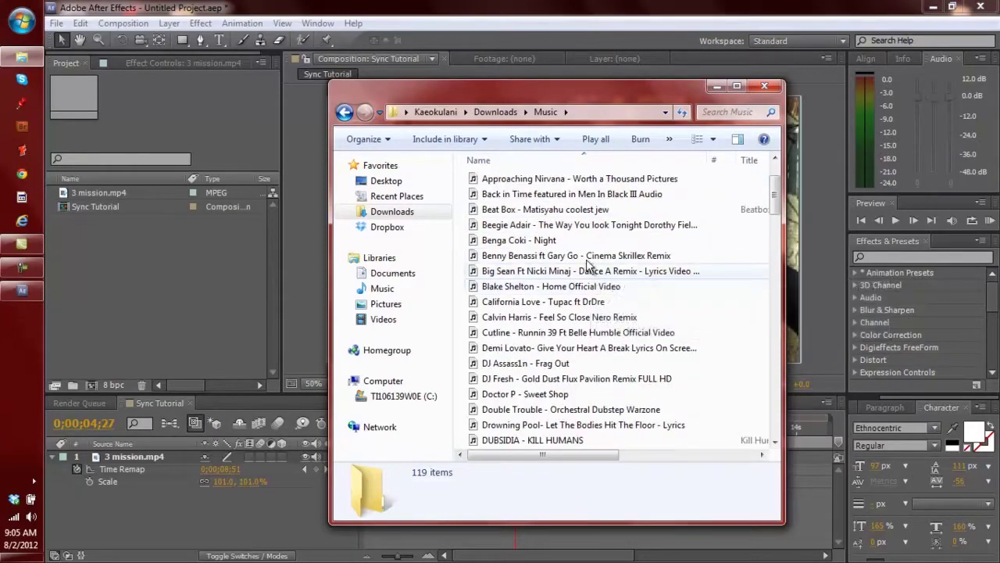
scroll(552, 286, "down", 1)
scroll(555, 328, "down", 3)
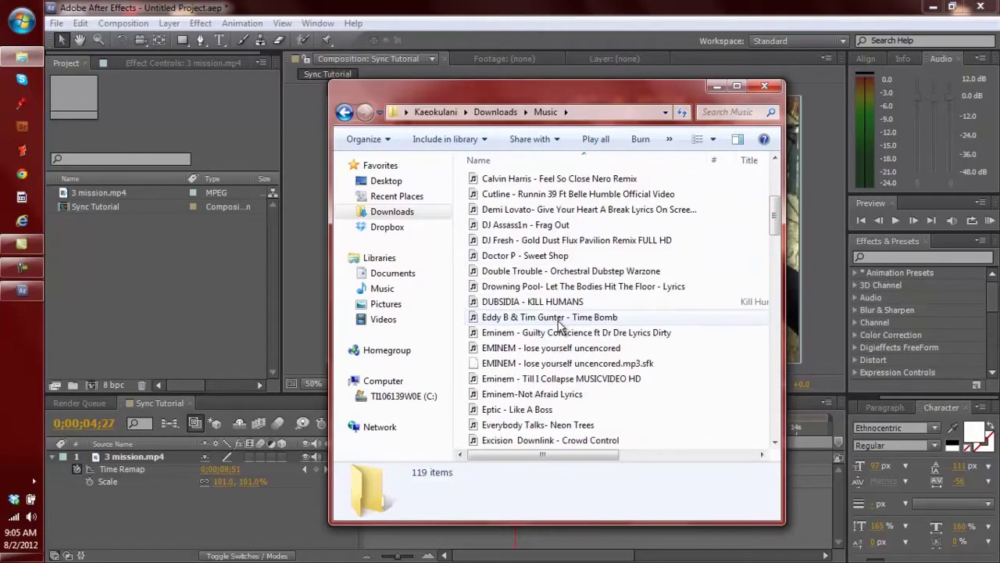
scroll(555, 346, "down", 2)
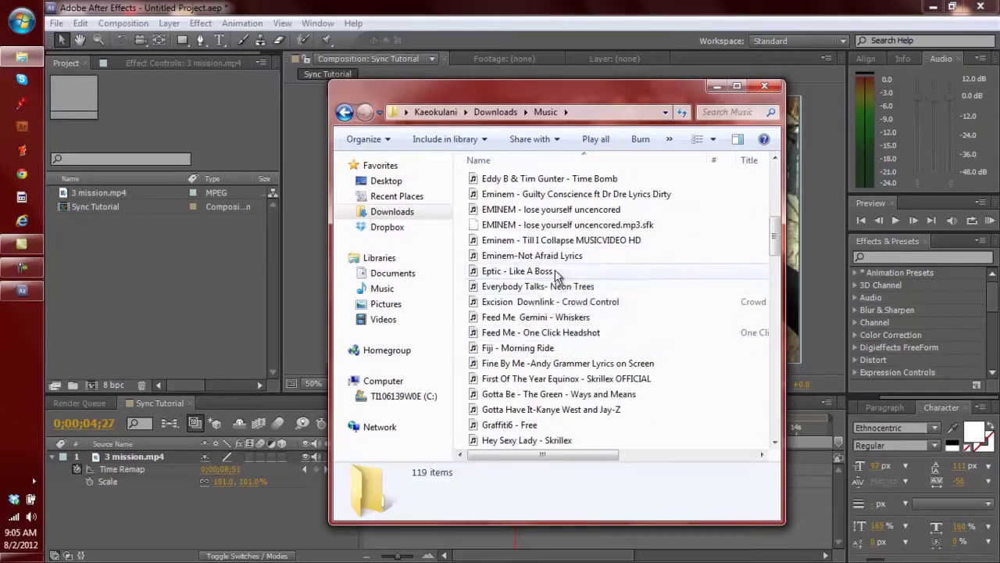
scroll(568, 383, "down", 3)
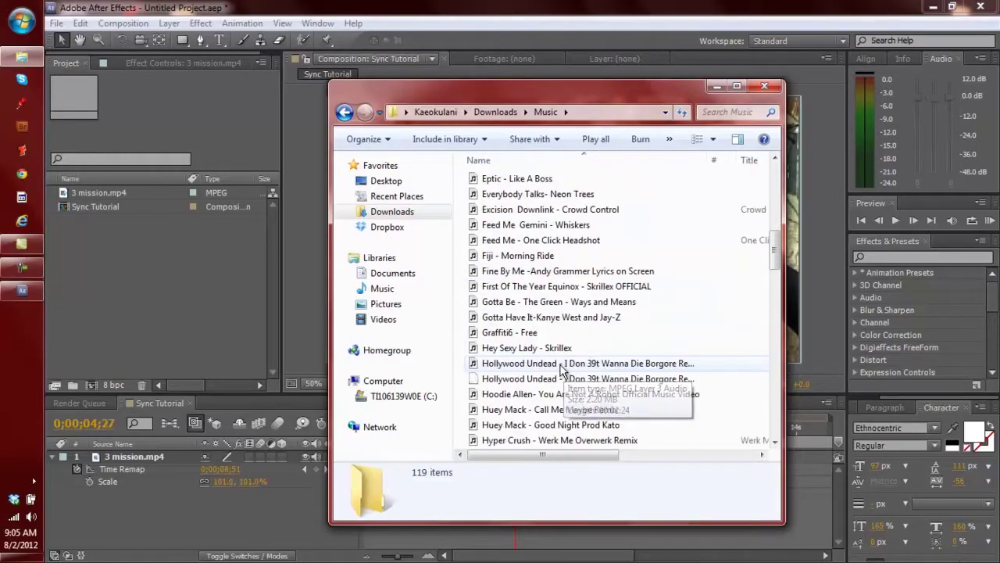
scroll(564, 386, "down", 3)
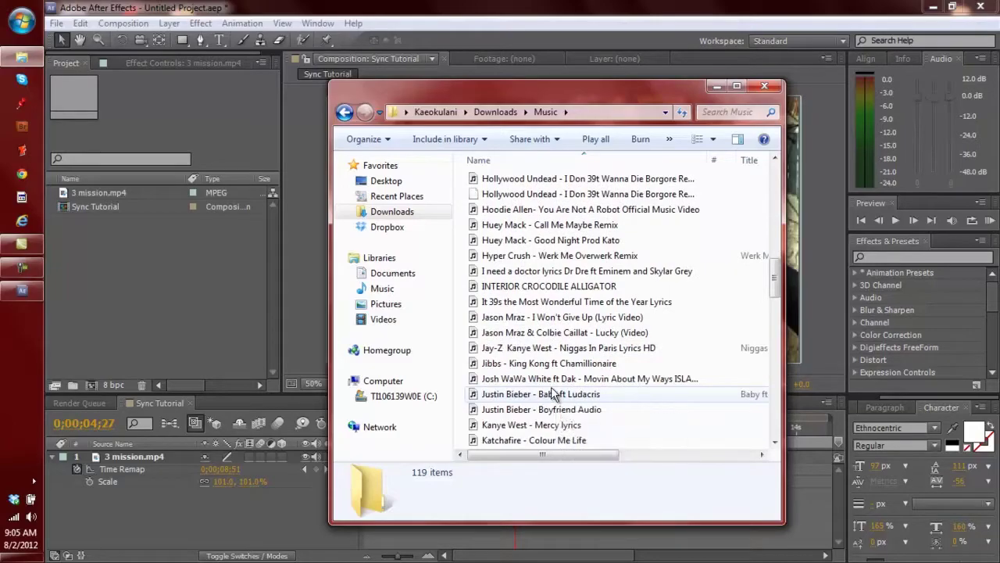
left_click(598, 351)
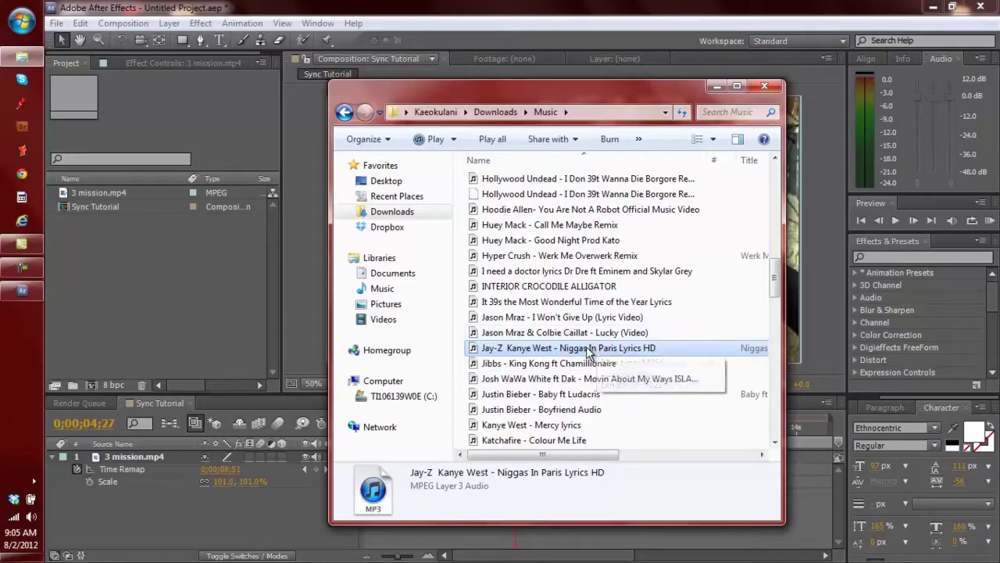
left_click_drag(547, 352, 271, 317)
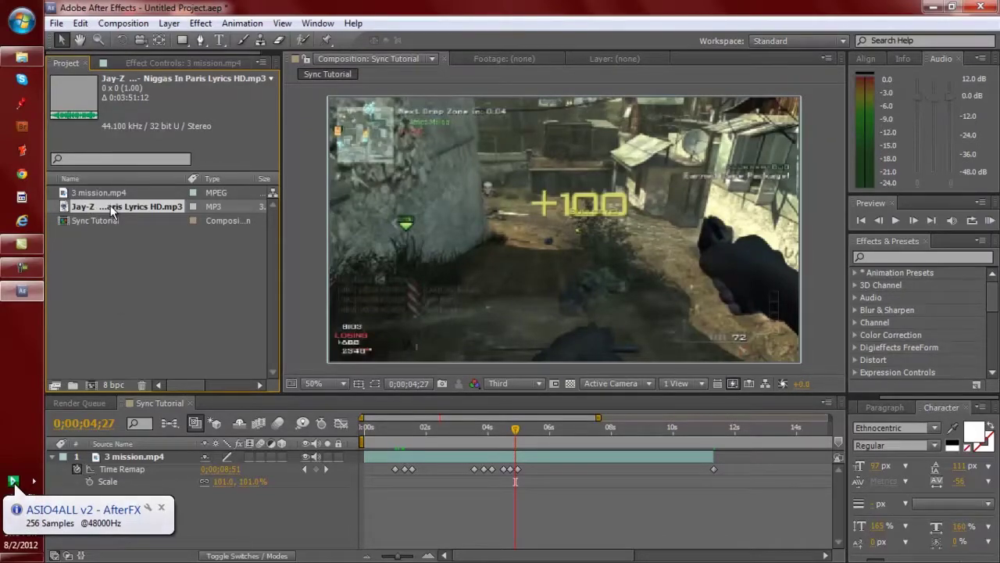
Step: Open the imported song in the Footage viewer, set its In point to 0:02:41:29 and preview it
double_click(111, 208)
left_click(678, 351)
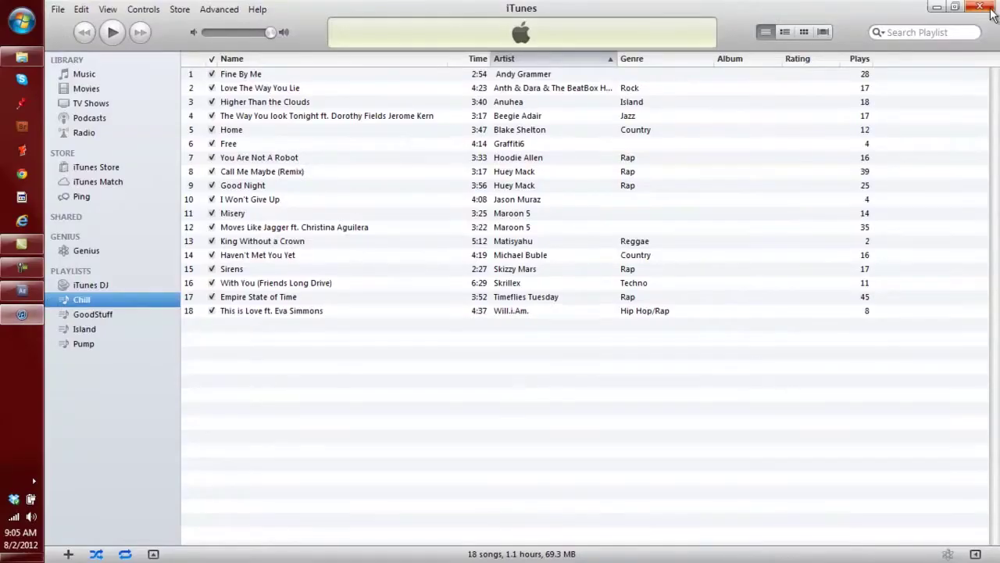
left_click(981, 8)
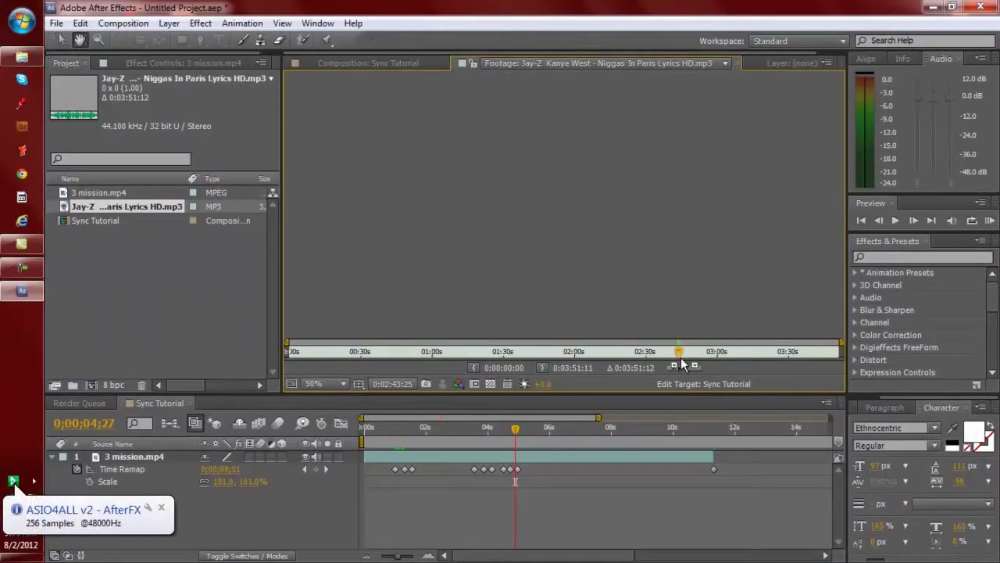
key("Home")
left_click(674, 353)
left_click(673, 366)
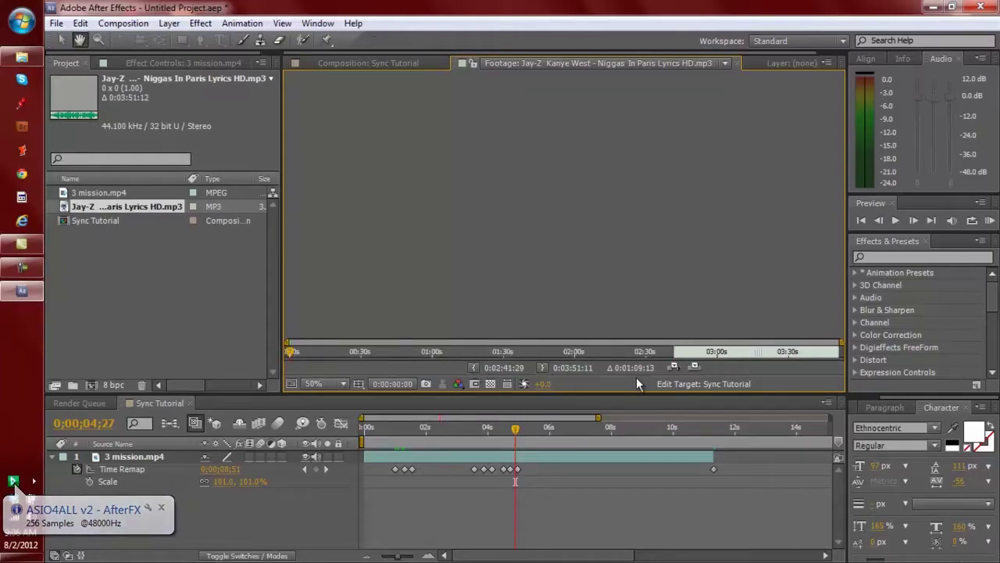
key("space")
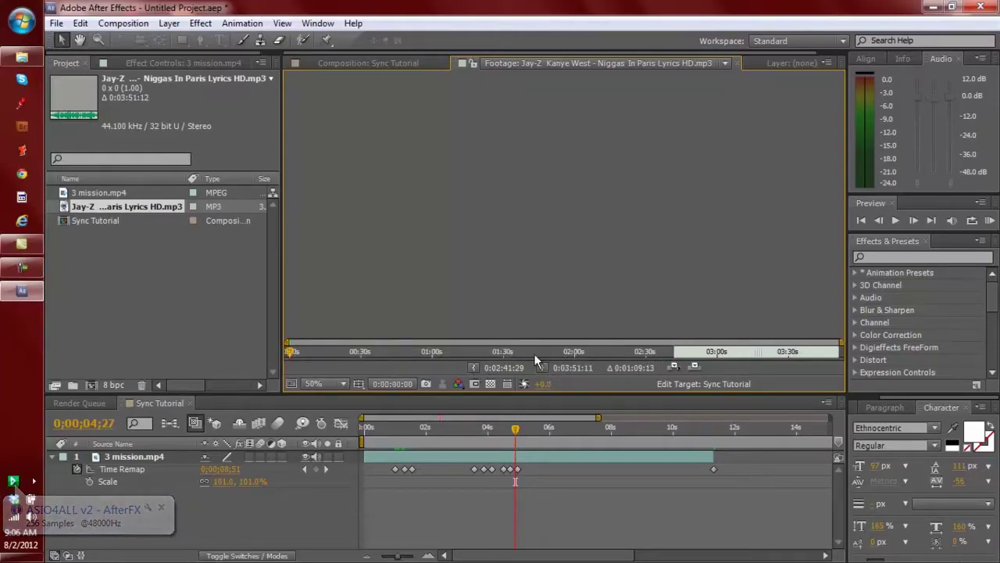
Step: Reset the song's In point to 0:00:00:00 and add the song beneath 3 mission.mp4 in the Sync Tutorial composition
left_click(474, 368)
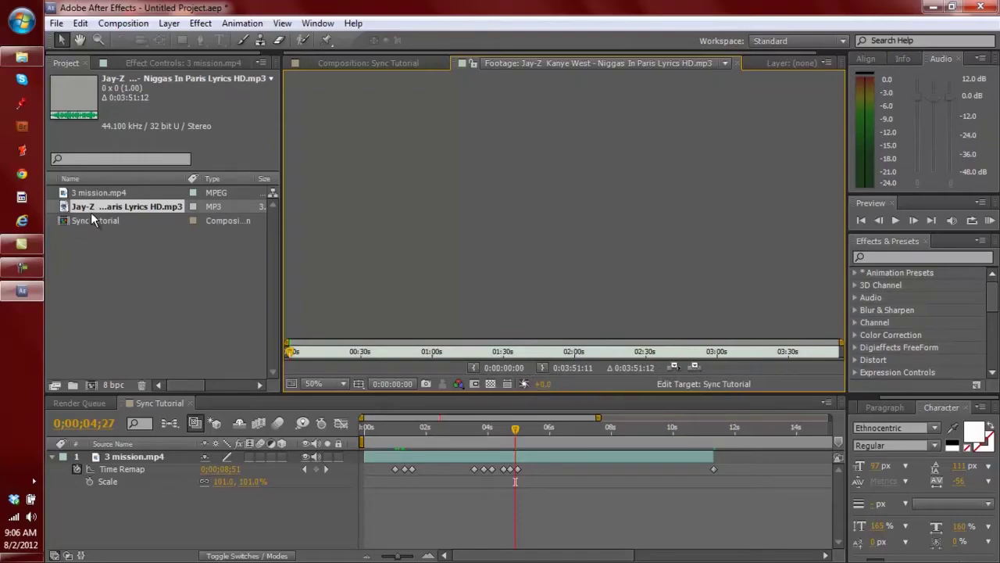
left_click_drag(123, 469, 125, 500)
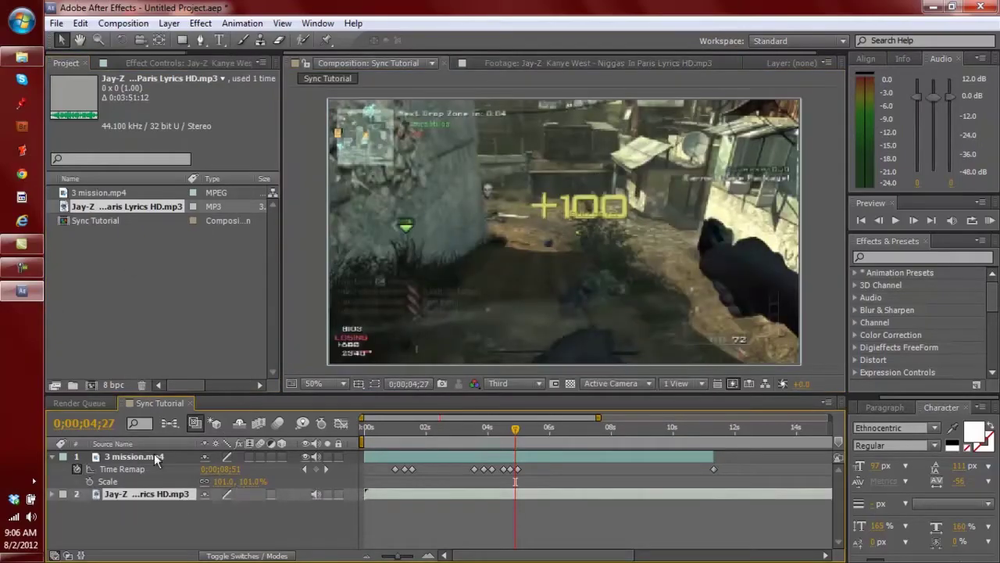
left_click(51, 457)
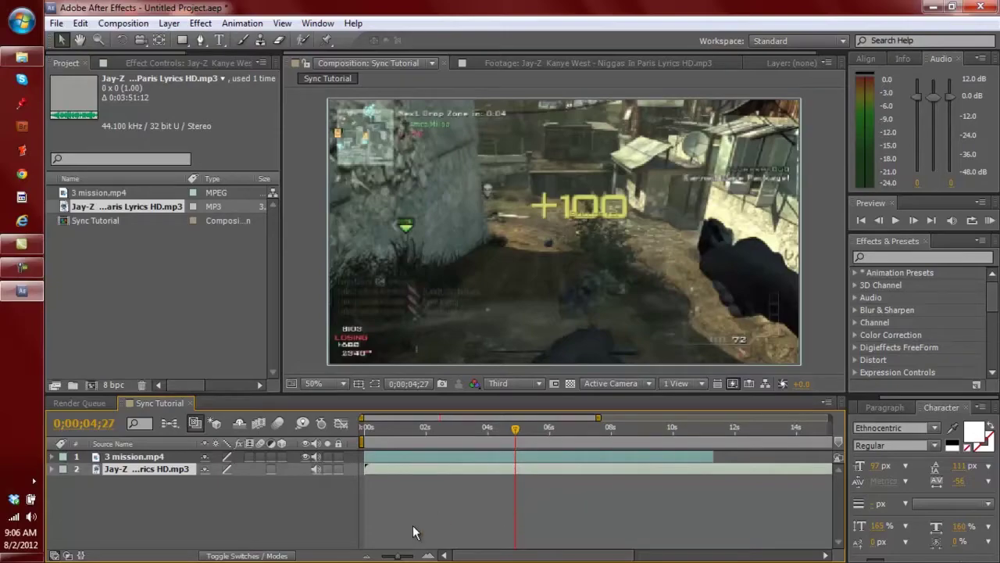
left_click(368, 557)
left_click(368, 556)
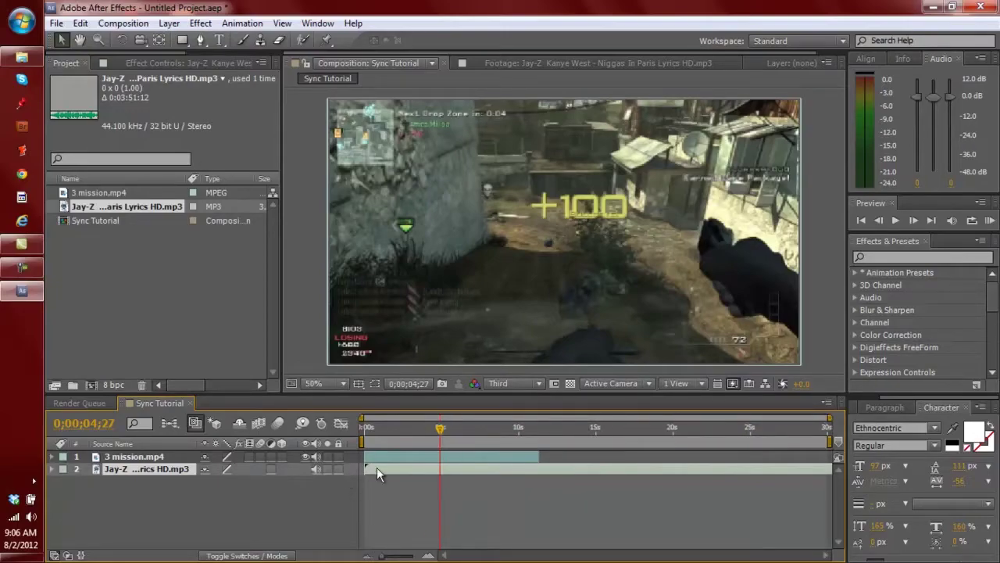
Step: Trim the song layer's start at 0;00;20;01 and slide the layer earlier so it plays from the composition's beginning
mouse_move(649, 467)
left_mouse_down()
mouse_move(617, 474)
mouse_move(651, 474)
left_mouse_up()
left_click(673, 428)
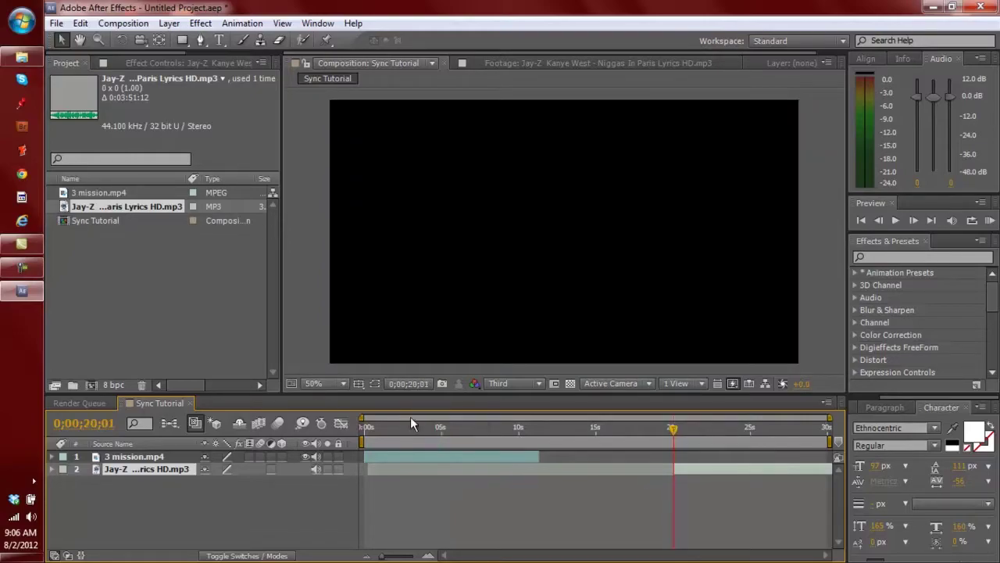
key("Home")
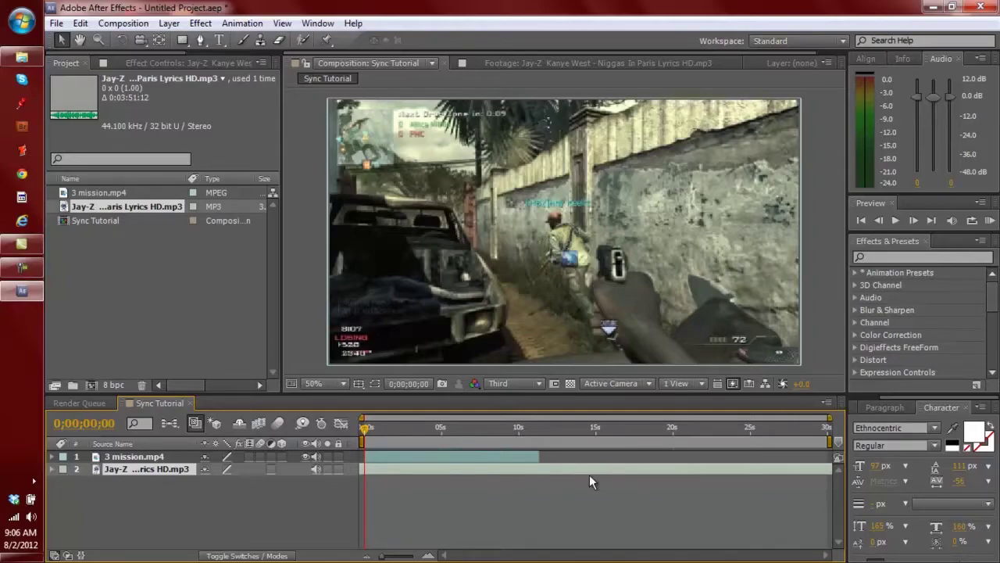
left_click_drag(797, 478, 750, 469)
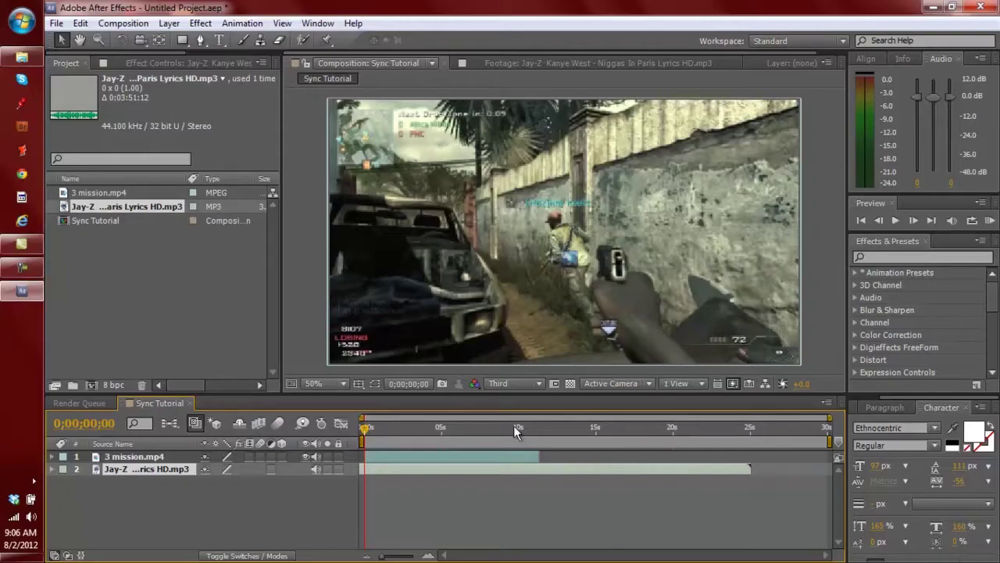
key("ctrl+z")
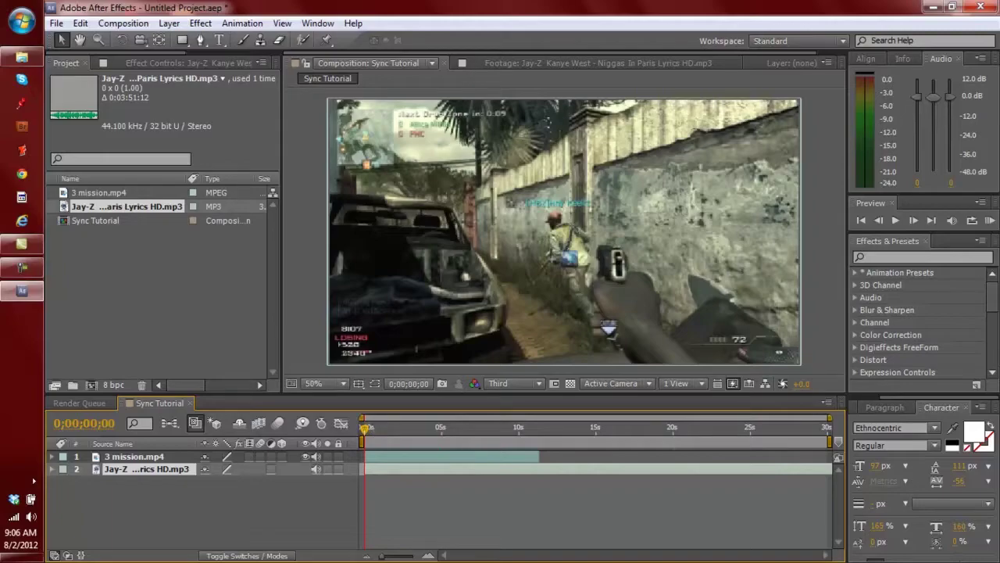
Step: Hide the gameplay clip's video, preview the song from the composition's start and scrub back to 0;00;13;02
left_click(954, 221)
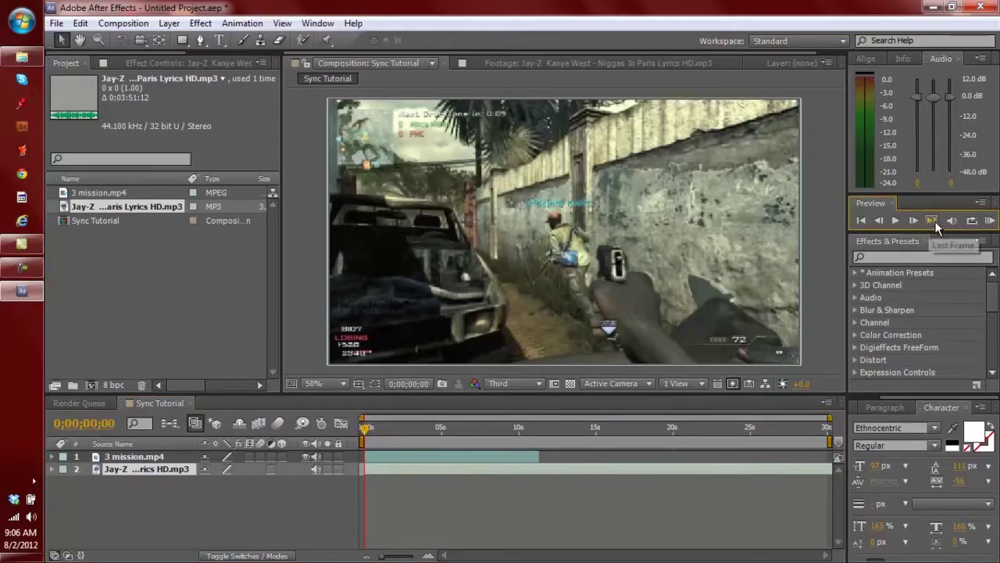
left_click(306, 456)
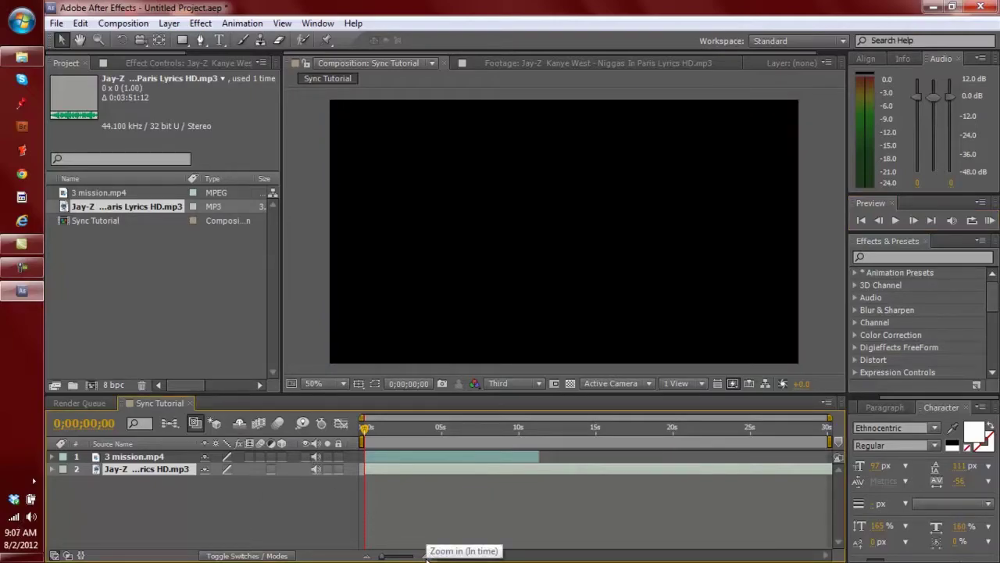
key("space")
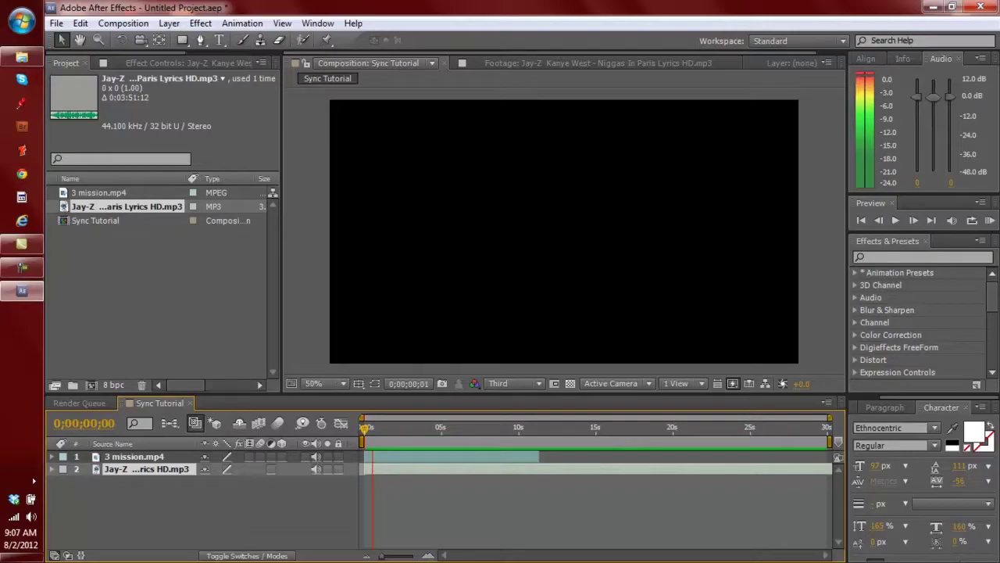
left_click_drag(584, 428, 593, 431)
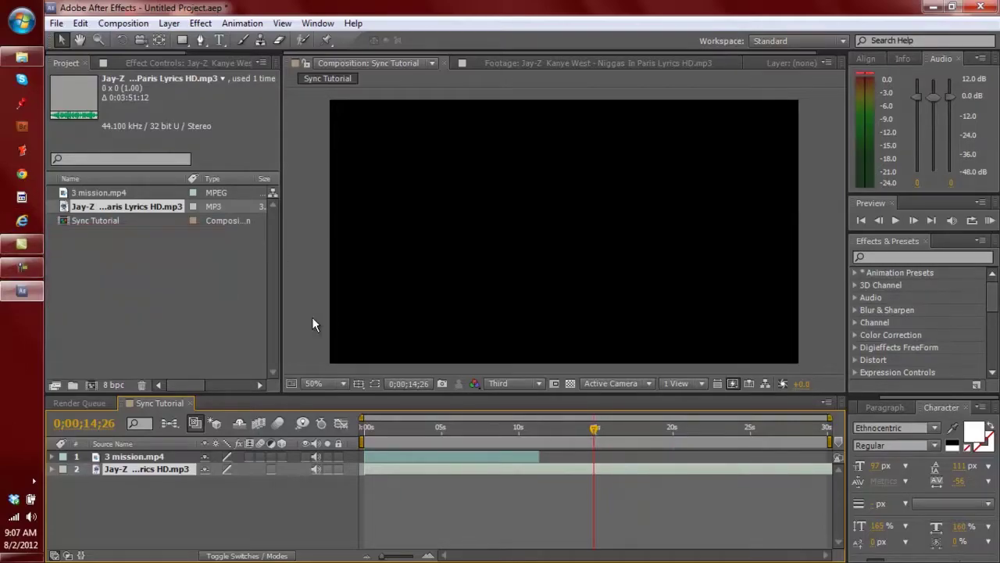
left_click_drag(594, 429, 565, 454)
left_click(22, 267)
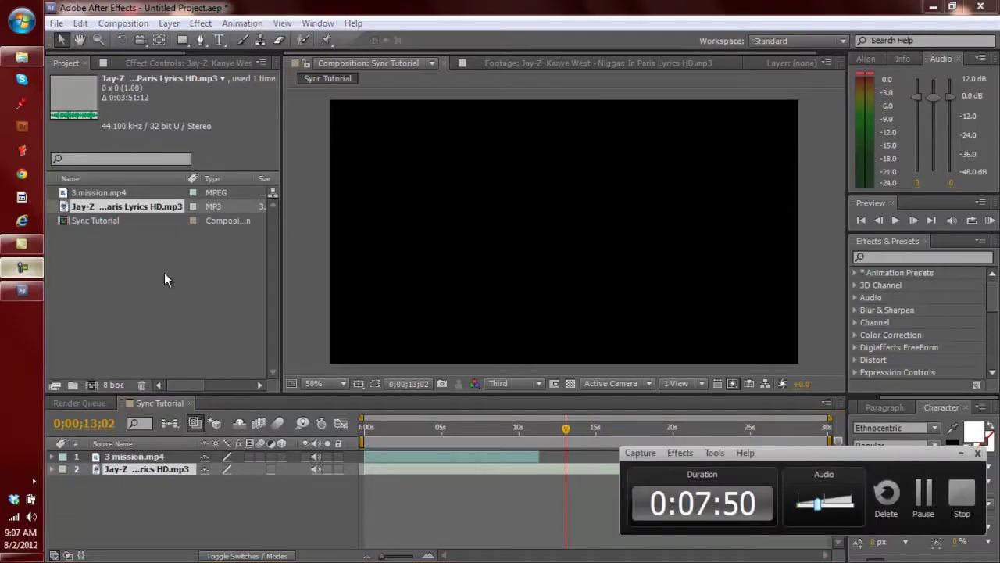
left_click(924, 493)
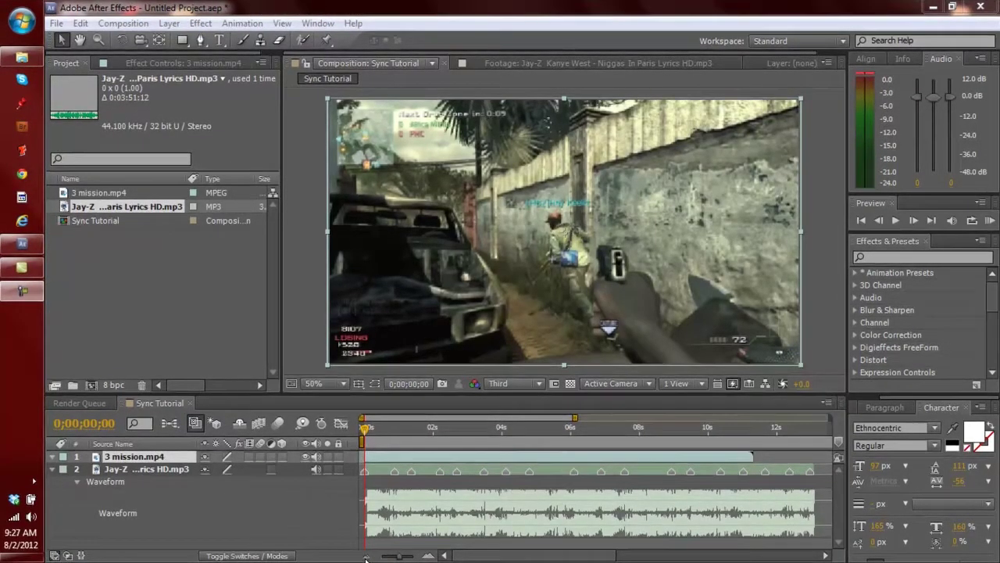
Step: Scrub the gameplay to 0;00;05;15 and back to the start, comparing it with the song layer's beat markers and waveform
key("minus")
left_click_drag(363, 428, 366, 431)
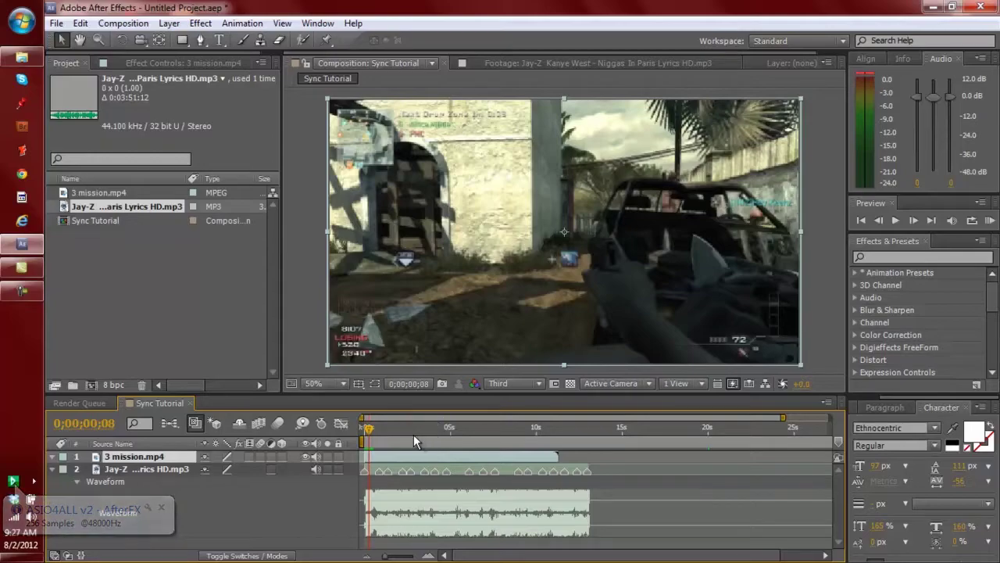
left_click(429, 555)
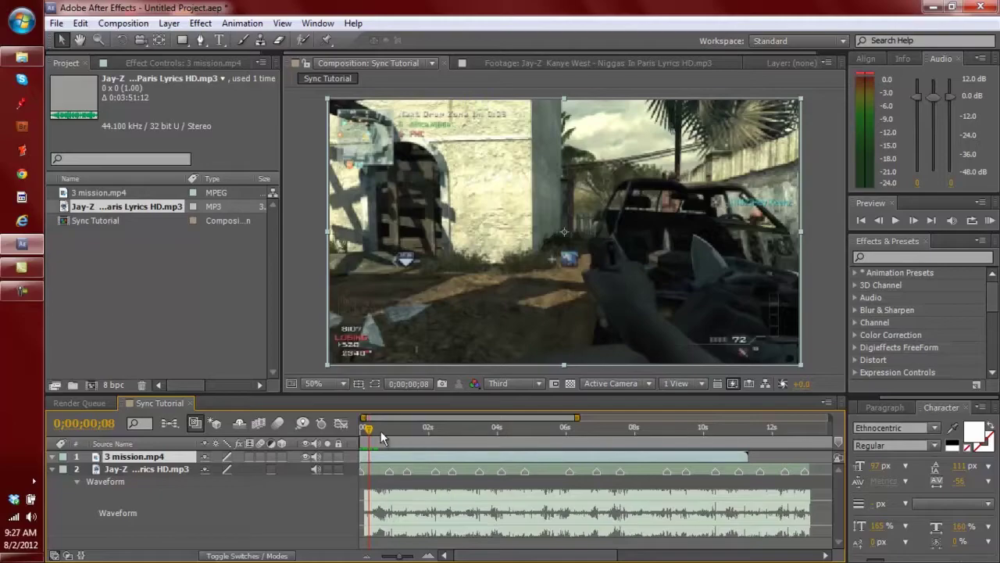
left_click_drag(368, 428, 390, 423)
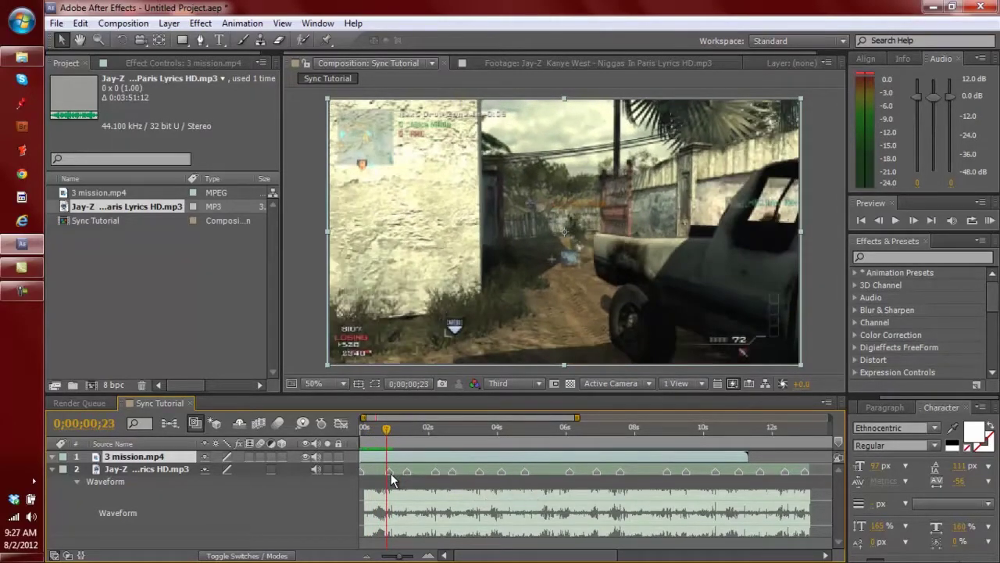
left_click(456, 473)
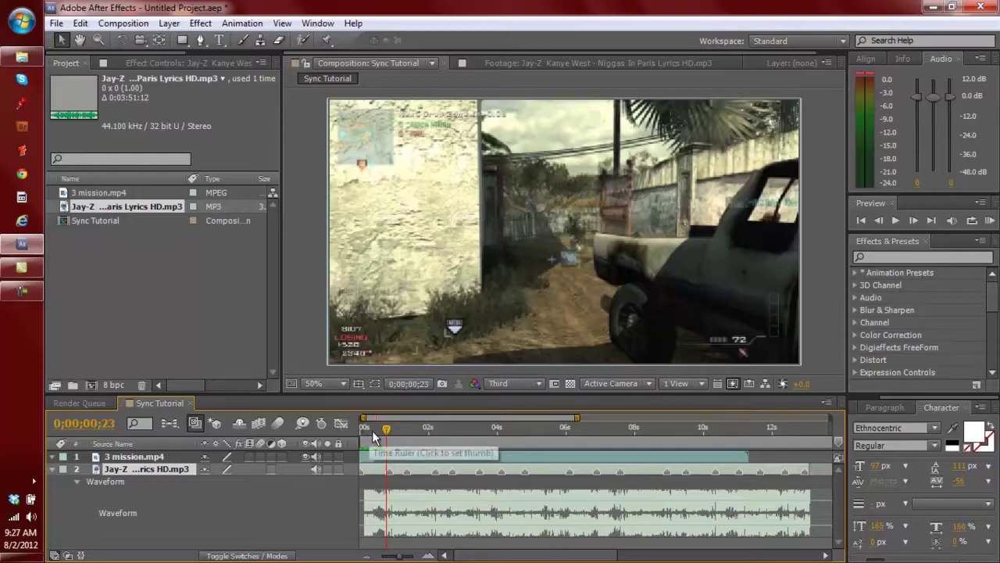
left_click_drag(385, 430, 560, 441)
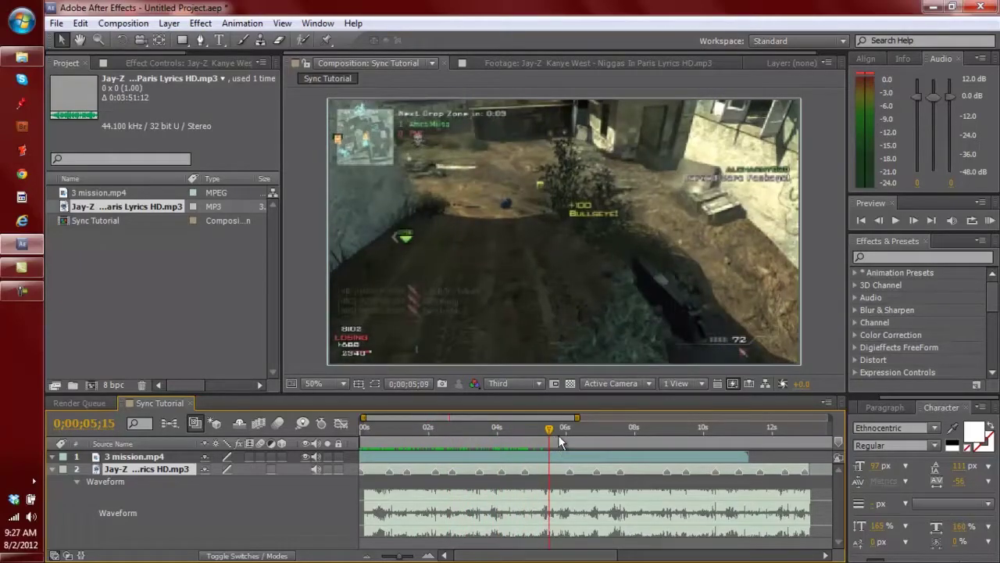
left_click_drag(547, 431, 347, 443)
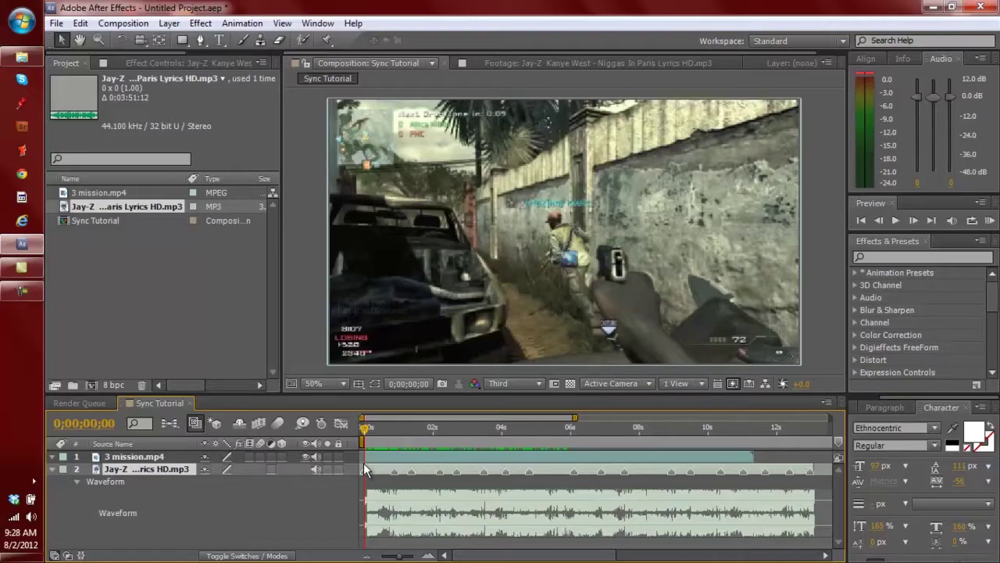
Step: Preview the marked song with the gameplay clip's video and audio switched off, and switch both back on
left_click(304, 455)
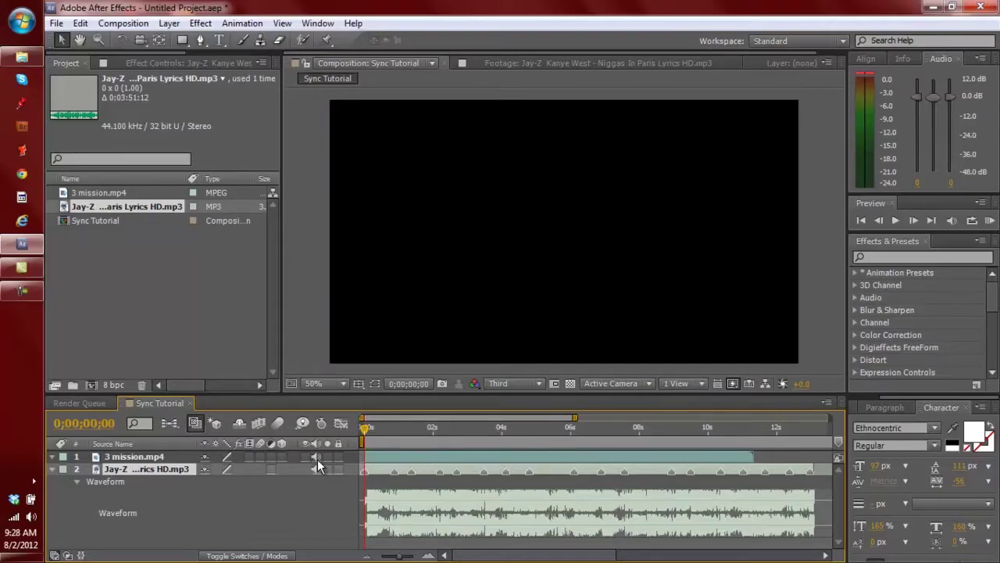
left_click(987, 220)
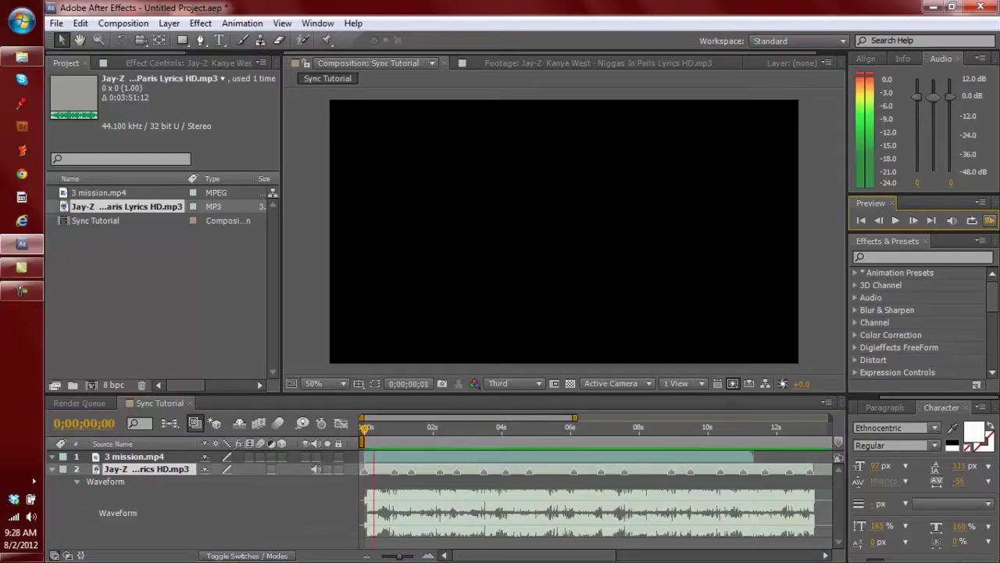
left_click(987, 221)
left_click_drag(418, 428, 316, 457)
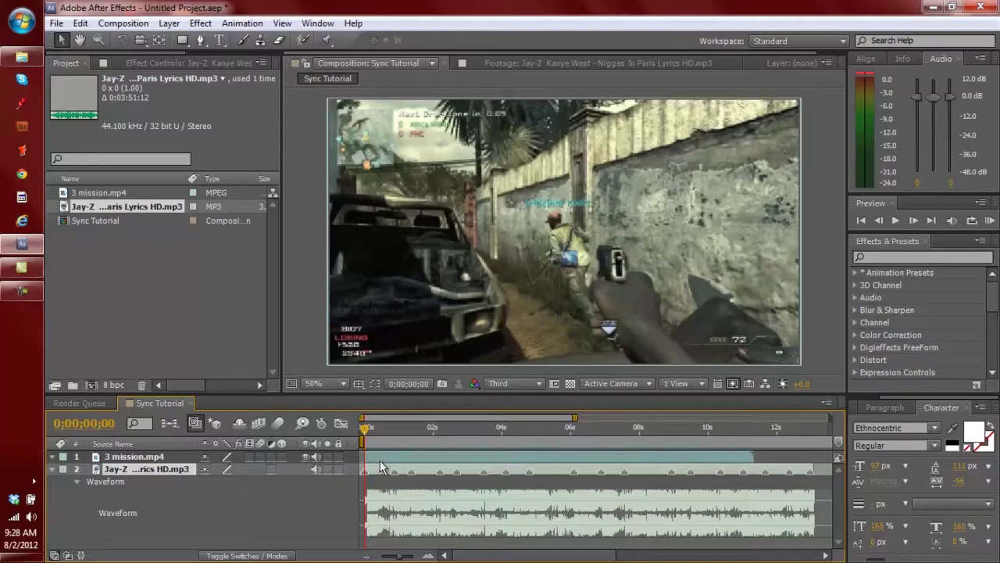
Step: Select the gameplay layer and check its footage around the first kill, stopping at 0;00;01;10, 0;00;02;05 and 0;00;00;20
left_click_drag(365, 431, 411, 436)
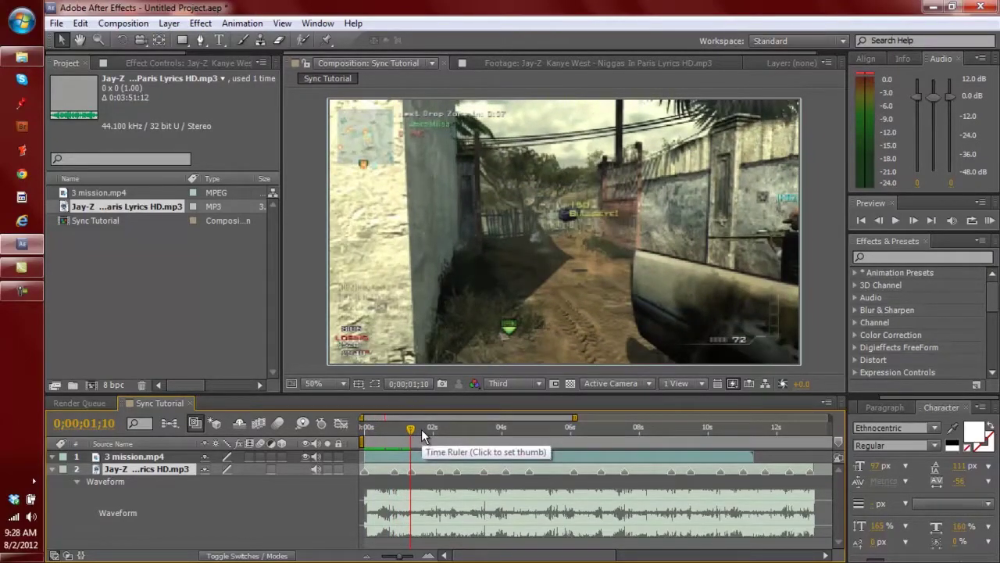
left_click(420, 456)
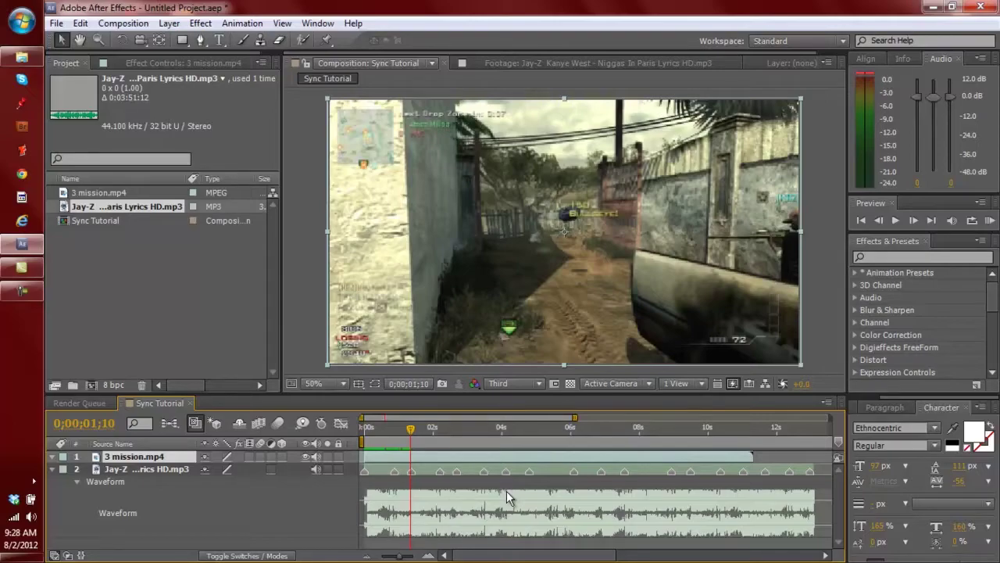
key("space")
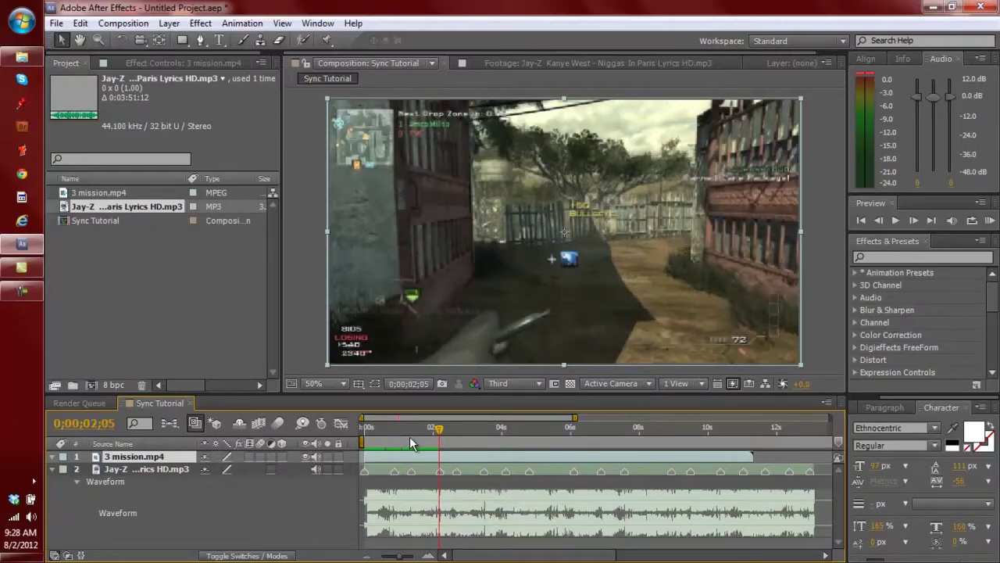
left_click(385, 431)
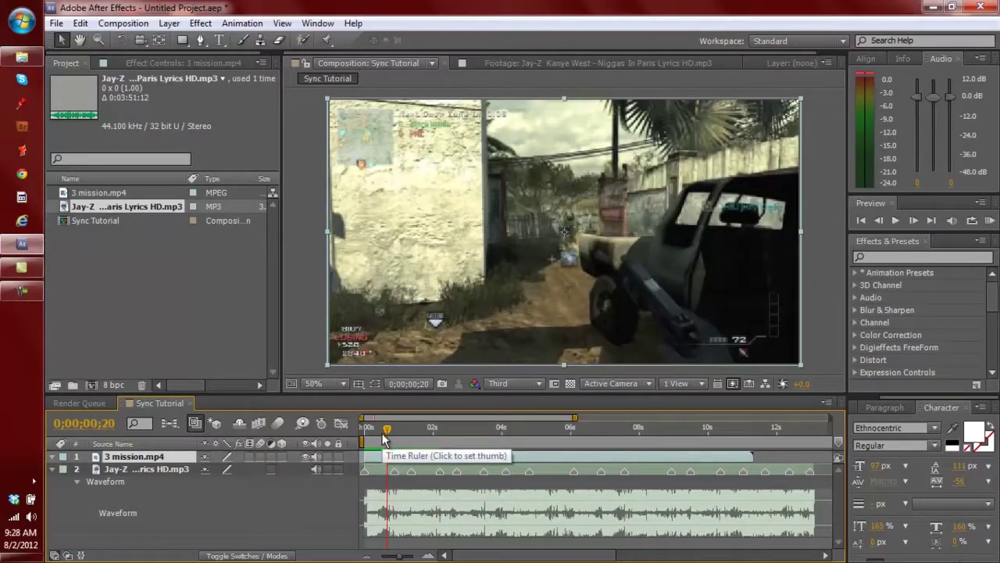
Step: Add markers to the gameplay layer during a RAM preview and delete all of that layer's markers
key("KP_0")
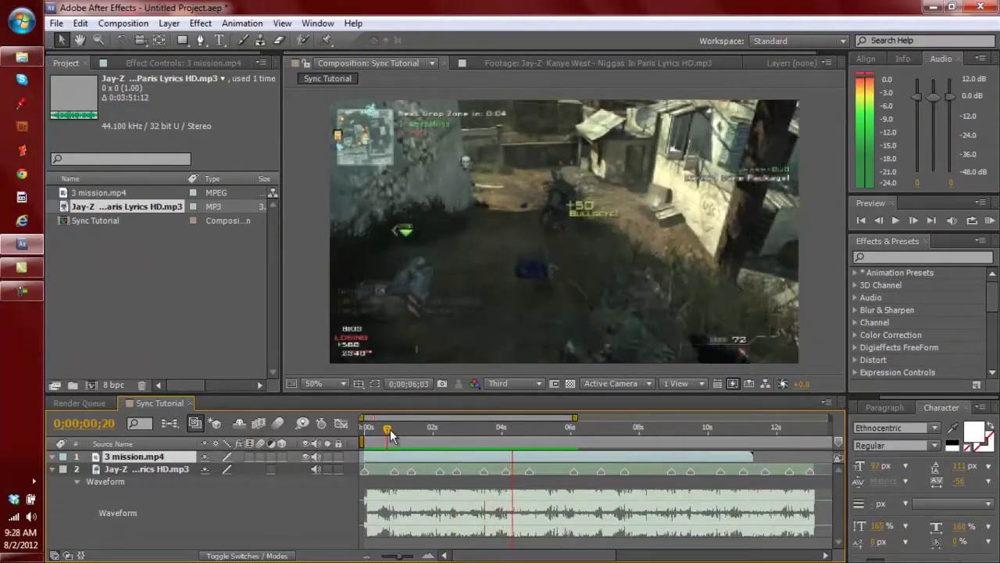
key("space")
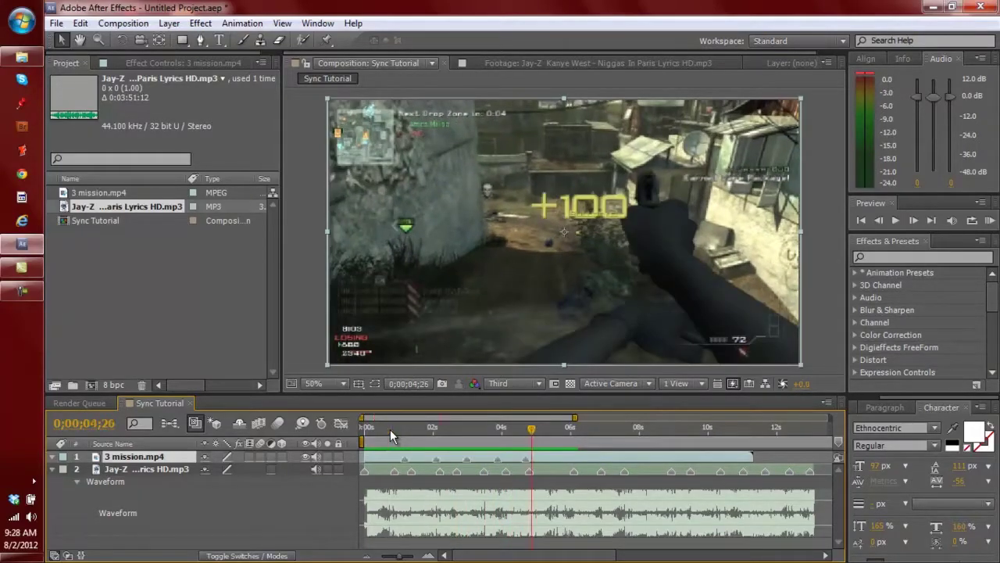
right_click(521, 456)
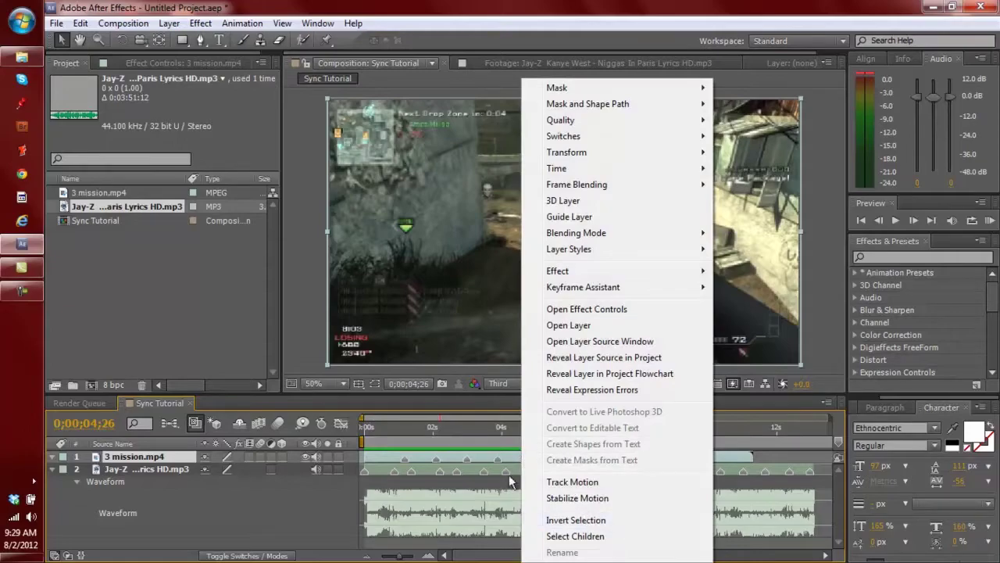
right_click(496, 461)
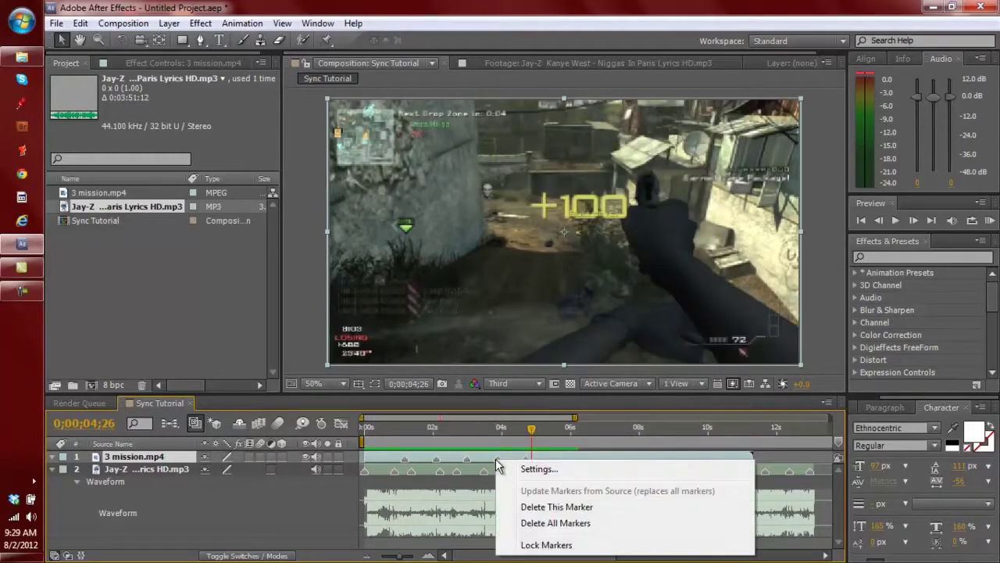
left_click(542, 531)
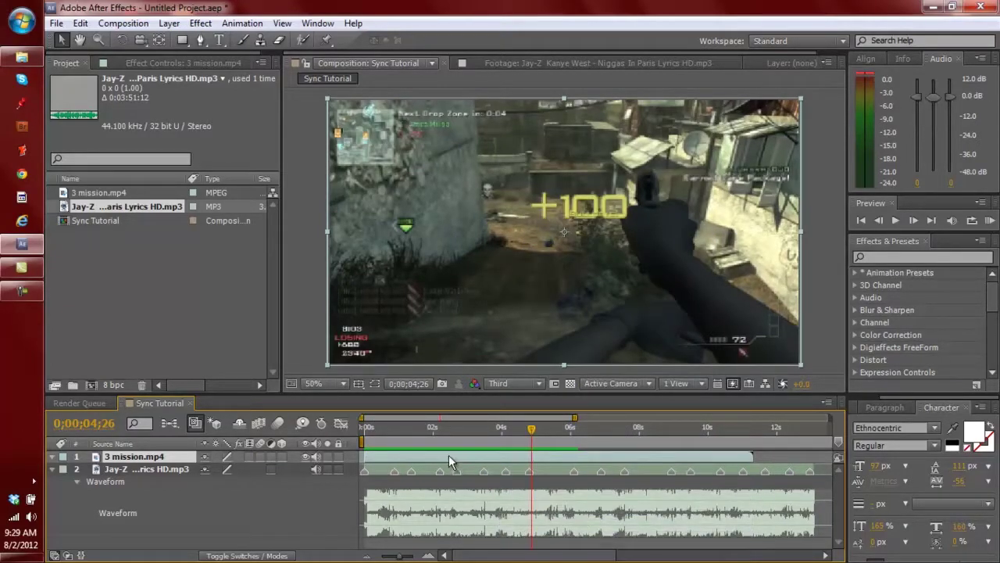
Step: Scrub the gameplay clip to 0;00;01;02 near the first kill and enable time remapping on the 3 mission.mp4 layer
left_click(373, 428)
left_click_drag(373, 427, 401, 431)
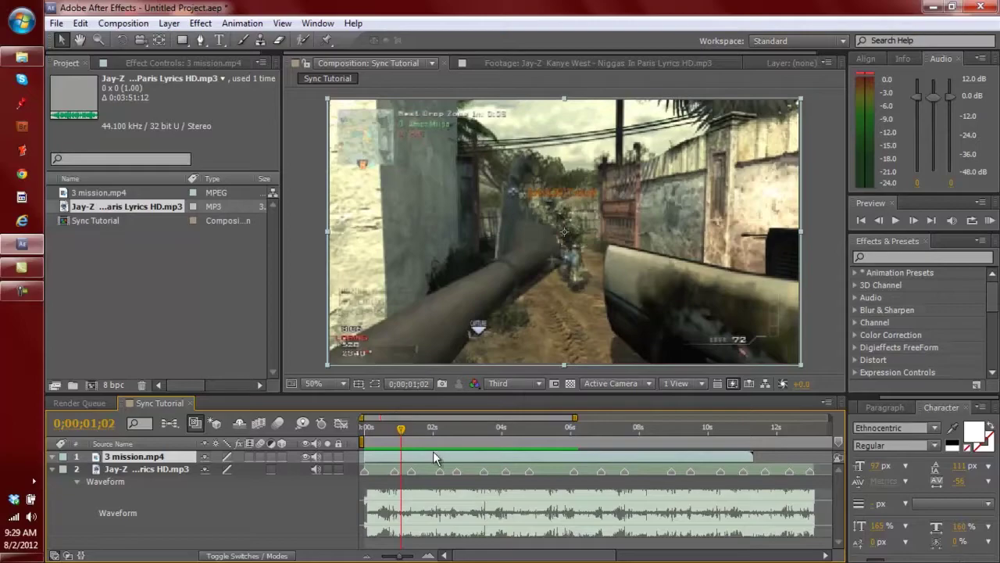
right_click(530, 466)
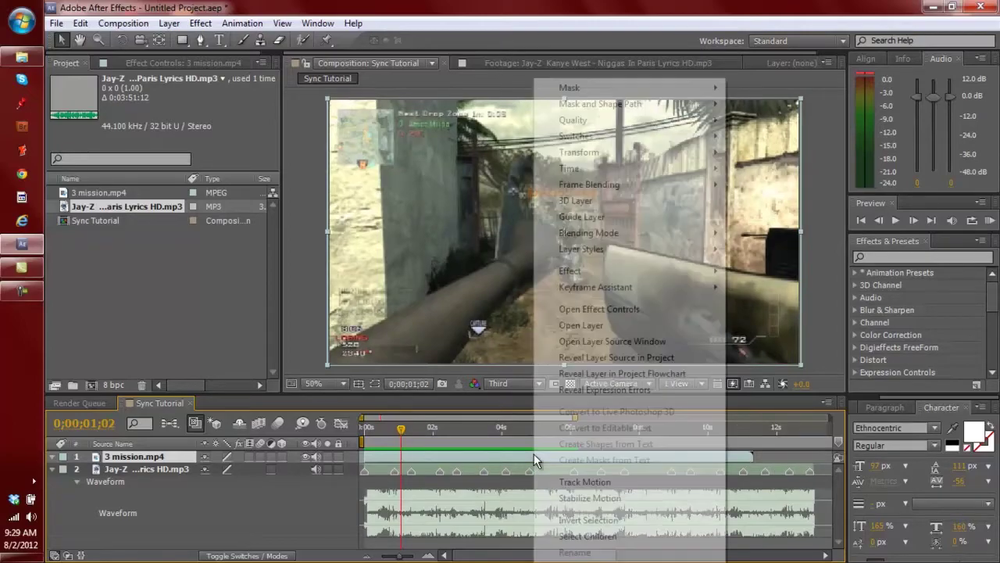
mouse_move(607, 169)
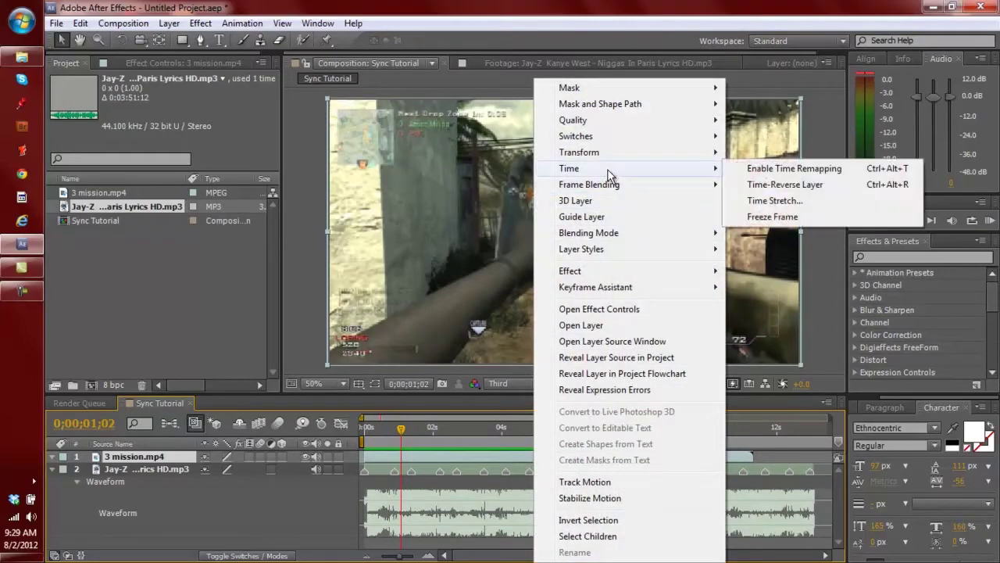
left_click(752, 168)
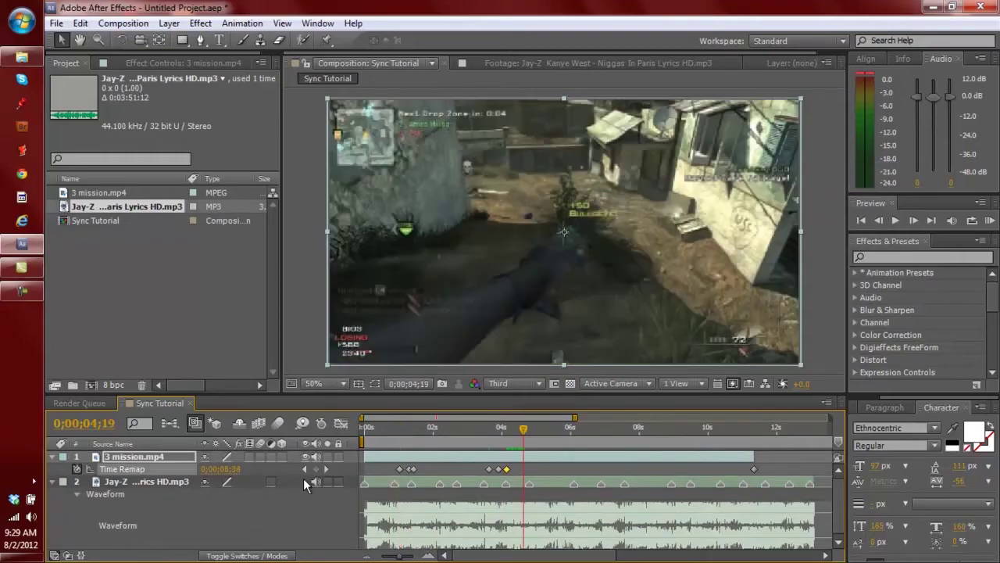
Step: Add three Time Remap keyframes around the last kill, with the middle one at 0;00;04;19 and the final one at 0;00;04;24
left_click(316, 469)
left_click(517, 440)
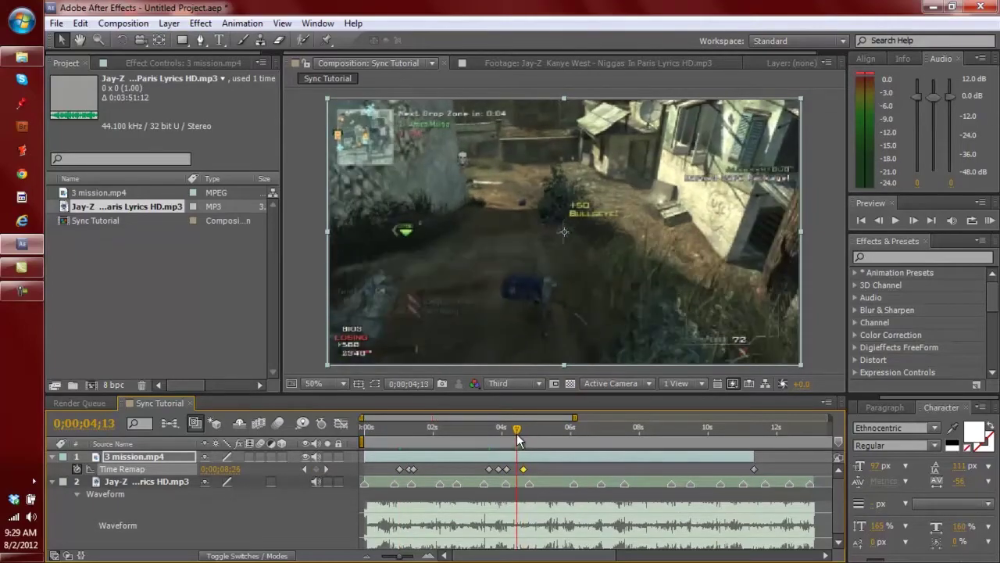
left_click(316, 469)
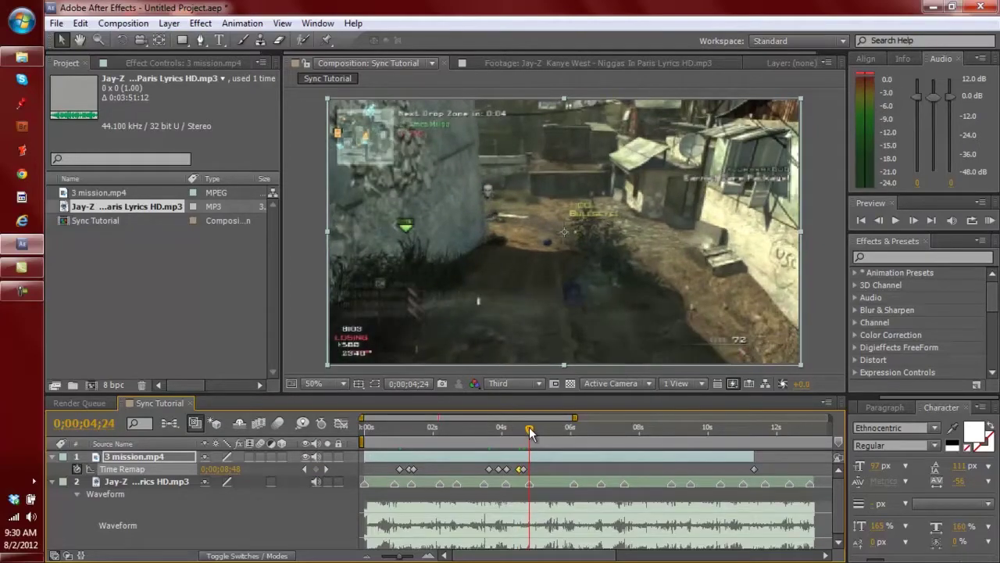
left_click(315, 469)
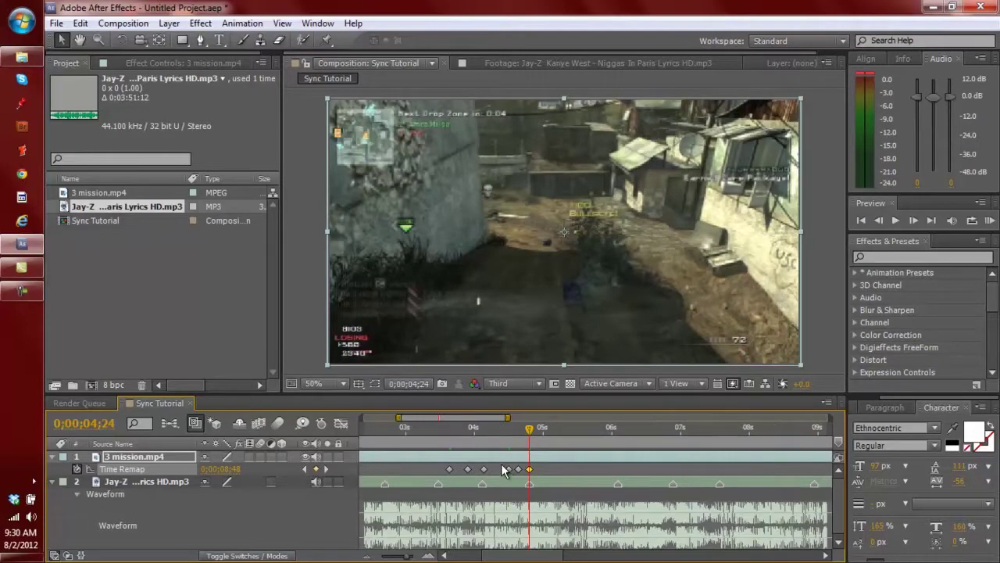
Step: Examine the gameplay frames at the first kill's three Time Remap keyframes, between 0;00;01;01 and 0;00;01;13
scroll(490, 560, "up", 2)
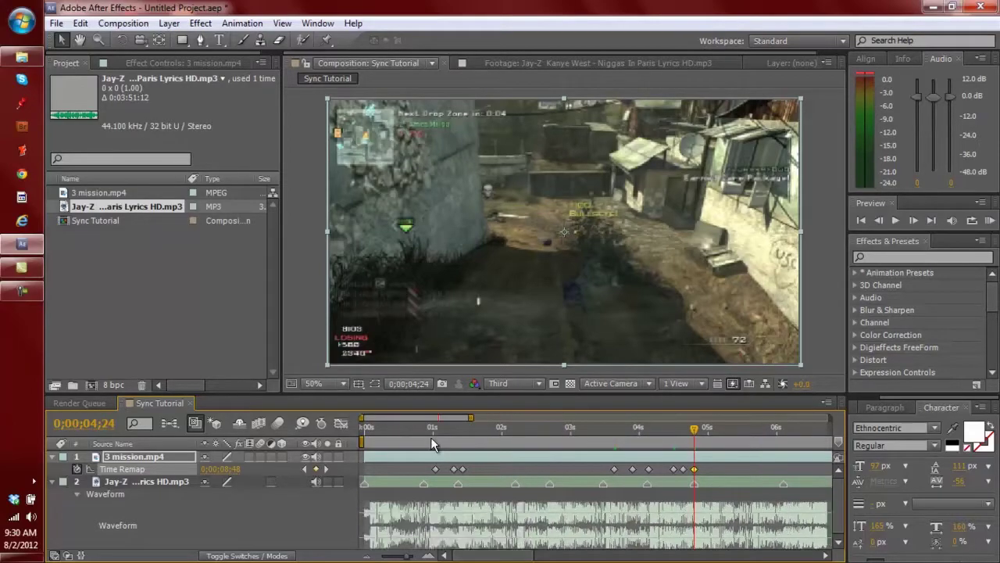
left_click(432, 429)
left_click_drag(432, 434, 438, 436)
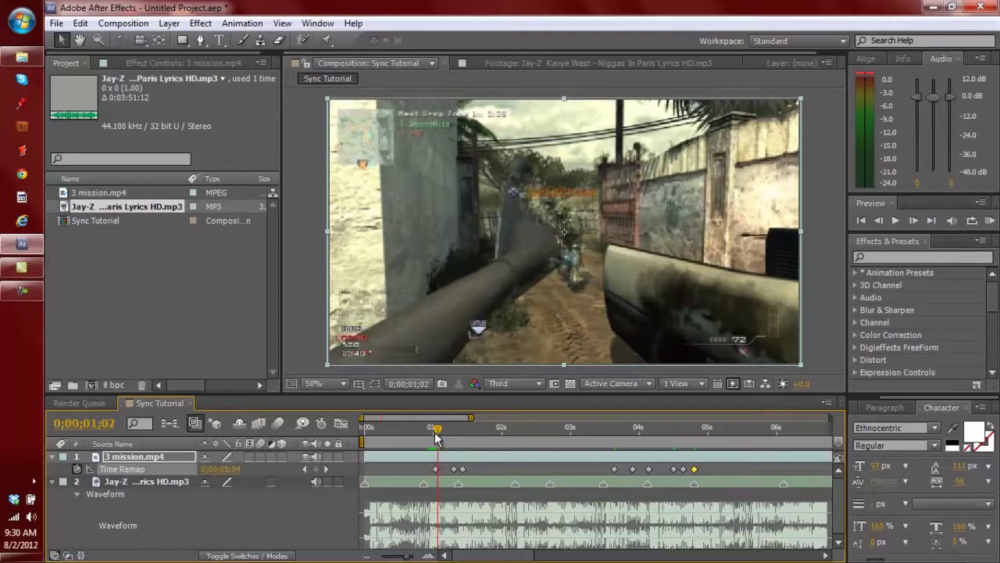
left_click_drag(435, 438, 453, 439)
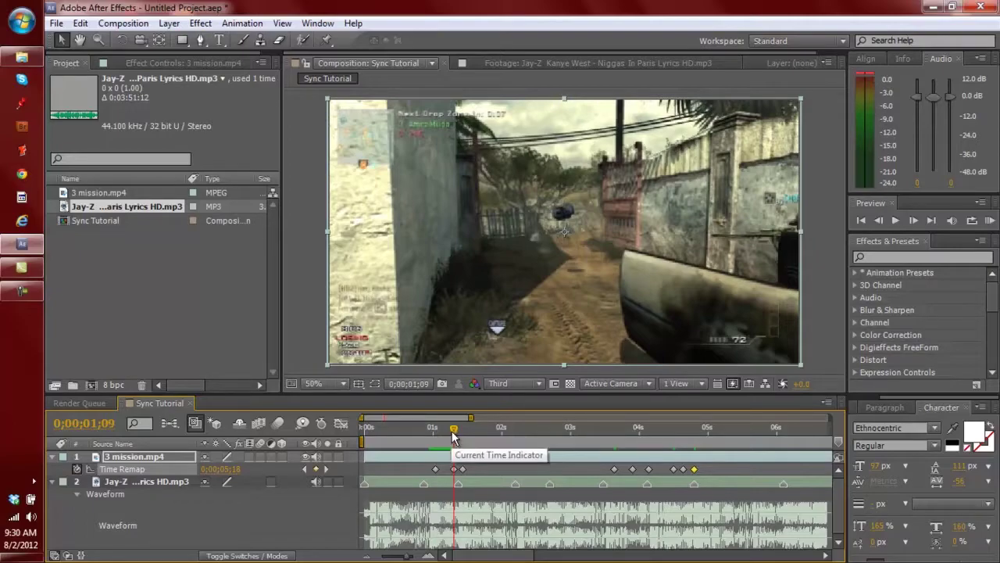
left_click_drag(452, 432, 456, 431)
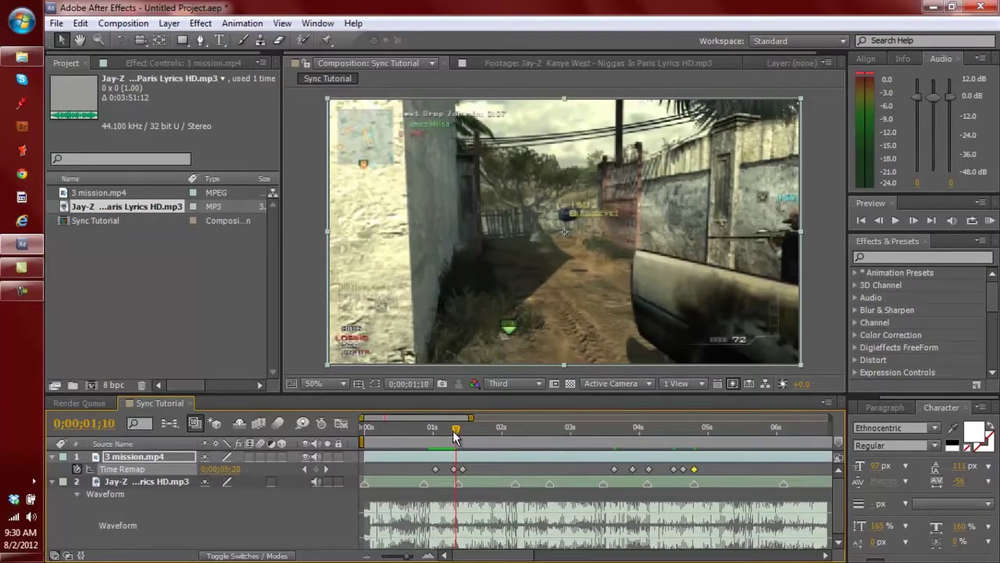
left_click_drag(453, 430, 463, 430)
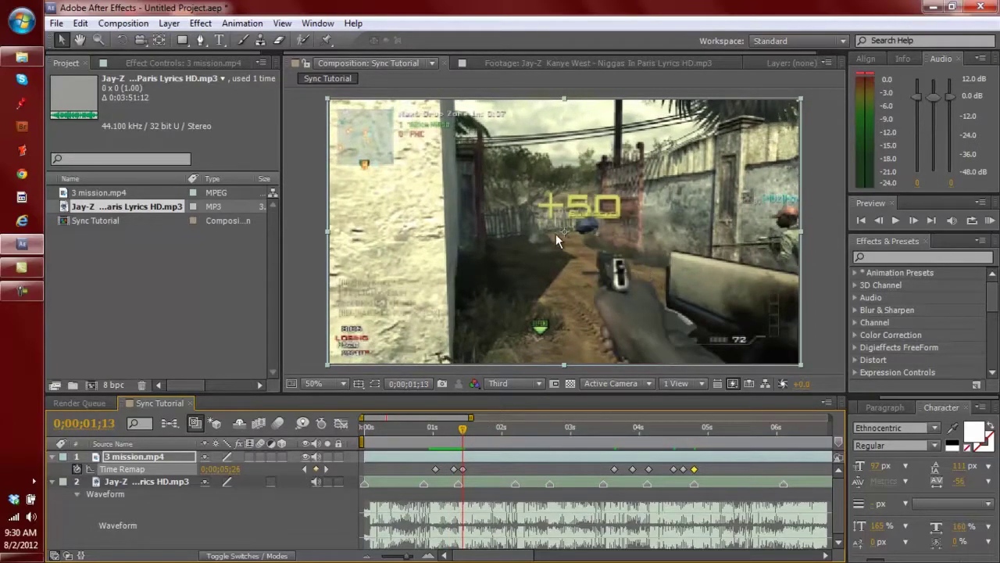
left_click(435, 427)
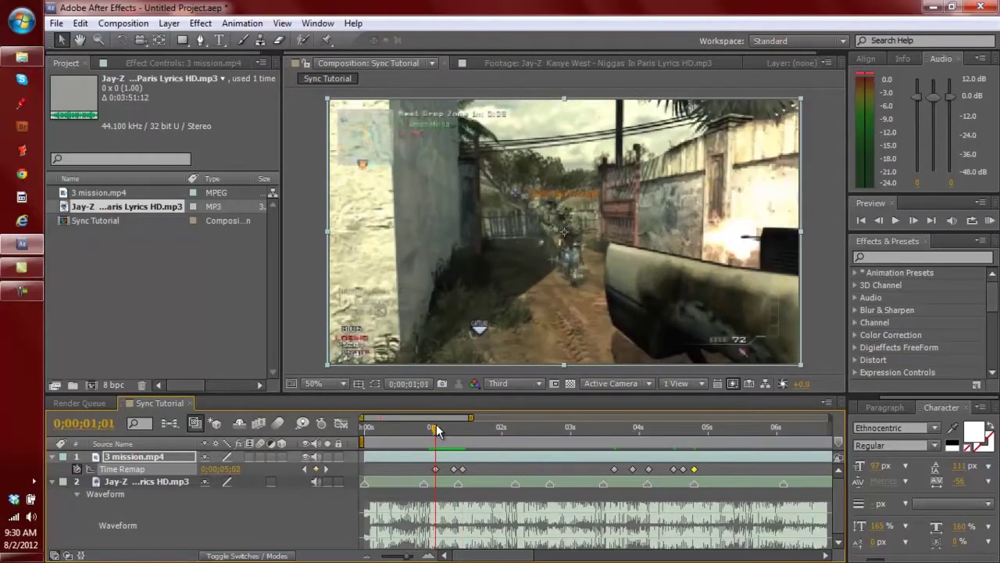
left_click_drag(436, 430, 438, 430)
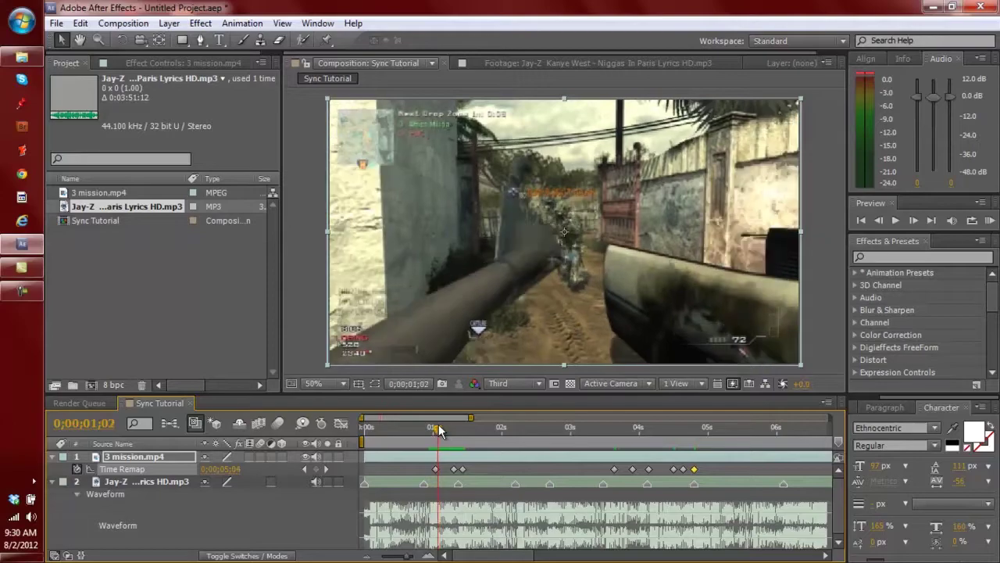
left_click_drag(438, 428, 454, 429)
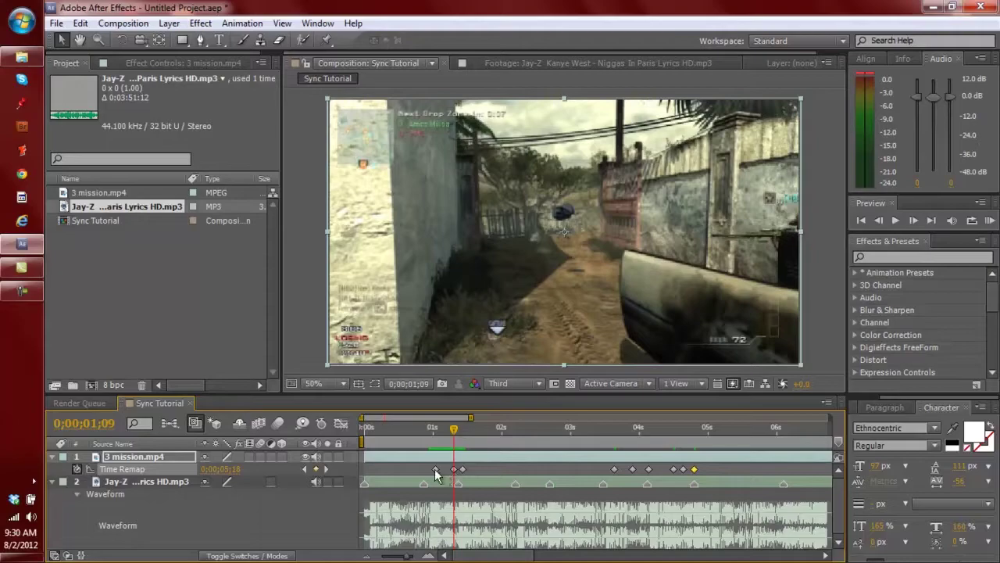
left_click(436, 428)
mouse_move(436, 433)
left_mouse_down()
mouse_move(446, 434)
mouse_move(435, 440)
left_mouse_up()
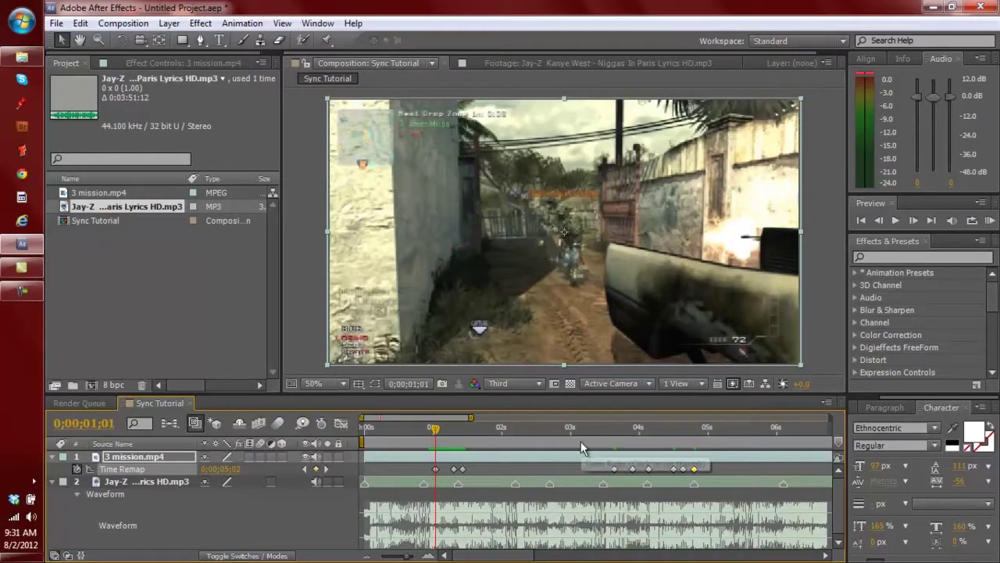
left_click_drag(436, 431, 456, 435)
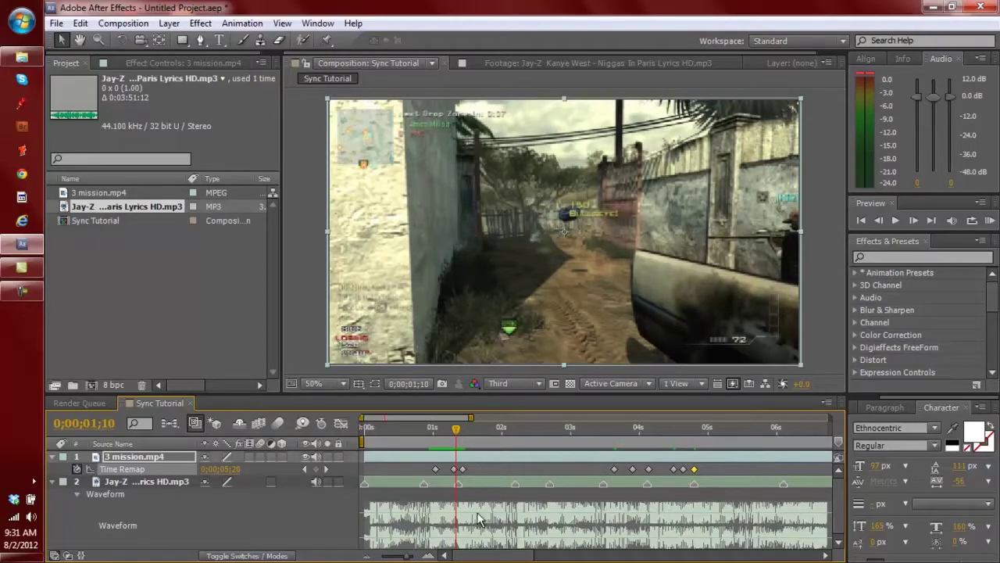
Step: Select all nine kill keyframes and shift them slightly so the first kill's middle keyframe lands on the song's nearby beat marker
key("minus")
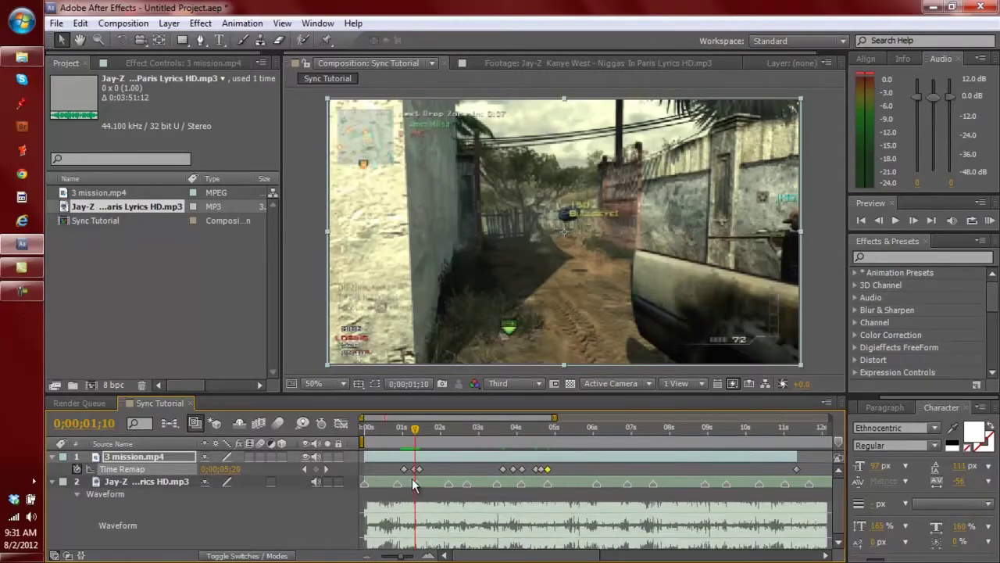
left_click_drag(393, 469, 558, 469)
left_click_drag(418, 434, 295, 447)
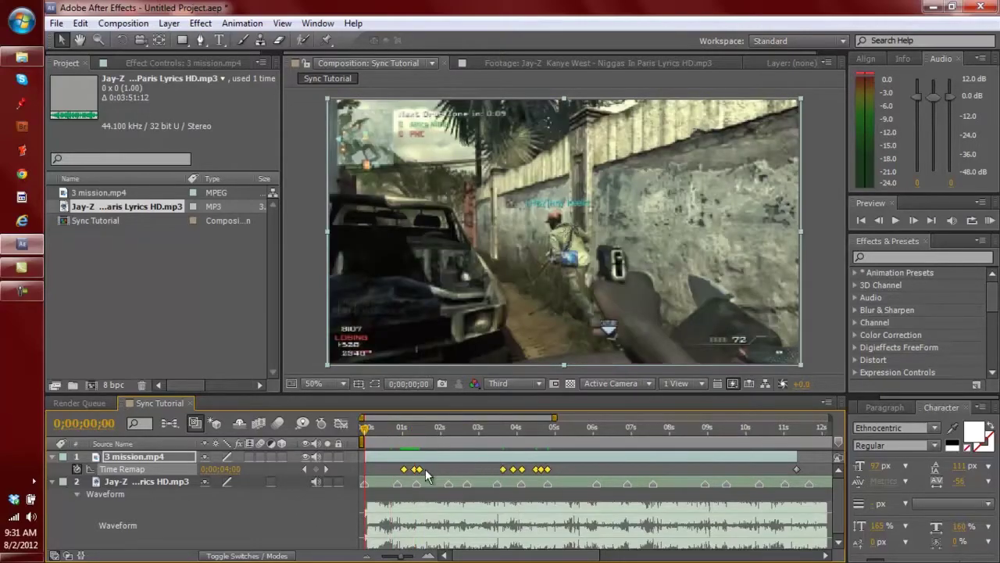
left_click_drag(414, 472, 430, 474)
key("alt+shift+Left")
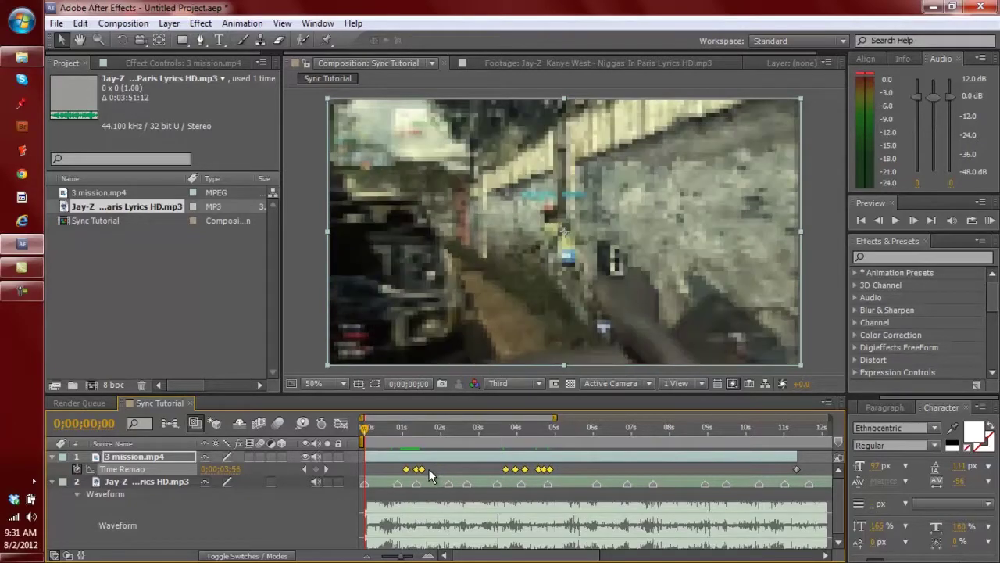
key("alt+shift+Right")
left_click_drag(428, 473, 424, 475)
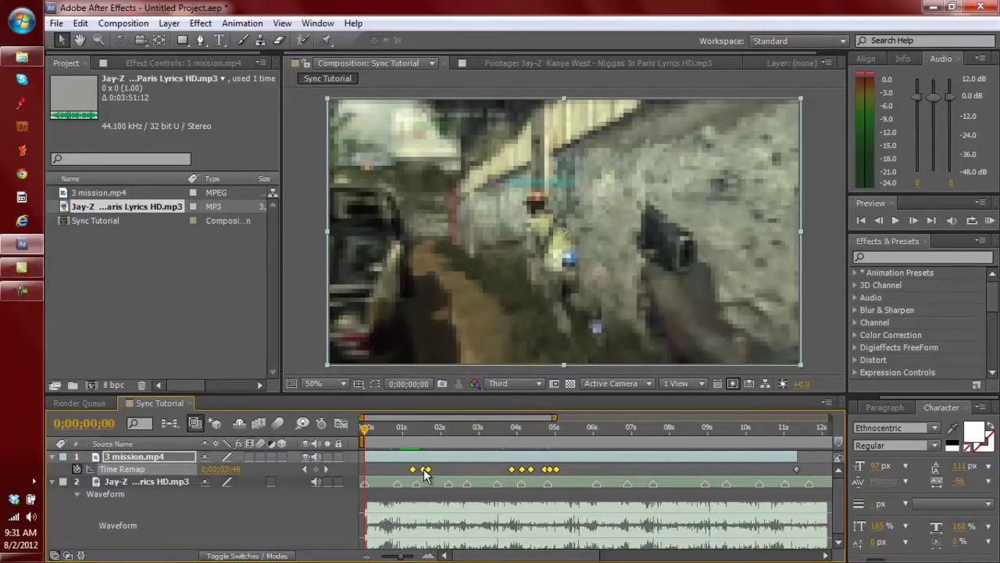
left_click_drag(424, 472, 422, 473)
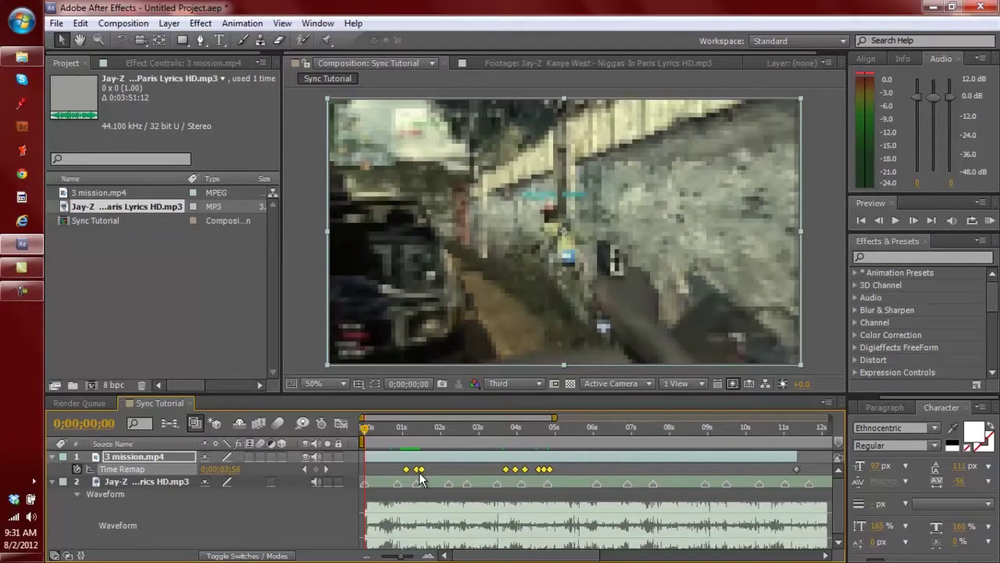
mouse_move(420, 471)
left_mouse_down()
mouse_move(428, 474)
mouse_move(401, 476)
mouse_move(419, 476)
left_mouse_up()
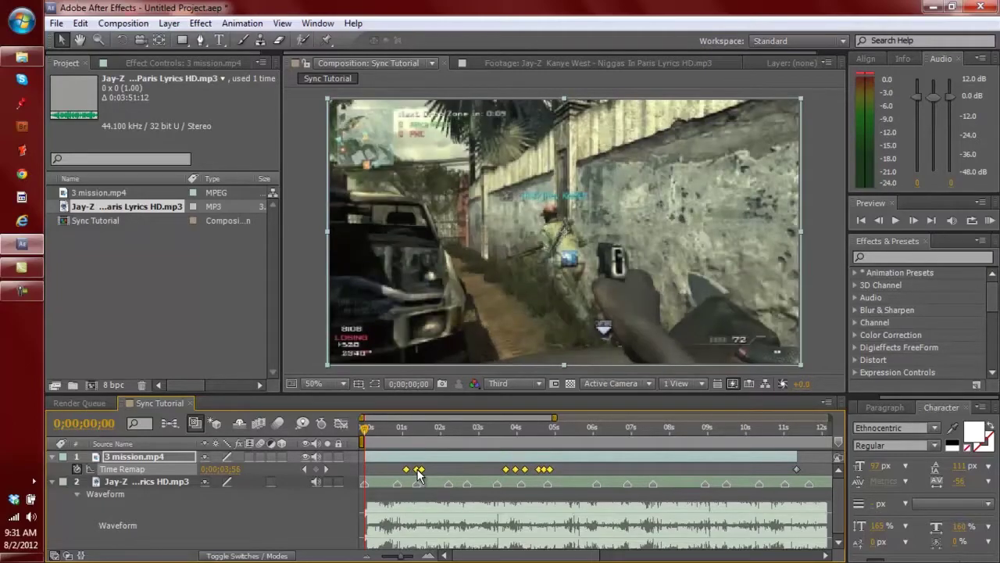
Step: Move the second and third kills' keyframe groups earlier, centring them on the beat markers just after 2 seconds and at about 3.5 seconds
left_click(494, 472)
left_click(549, 469)
left_click_drag(533, 476, 493, 478)
left_click(488, 469)
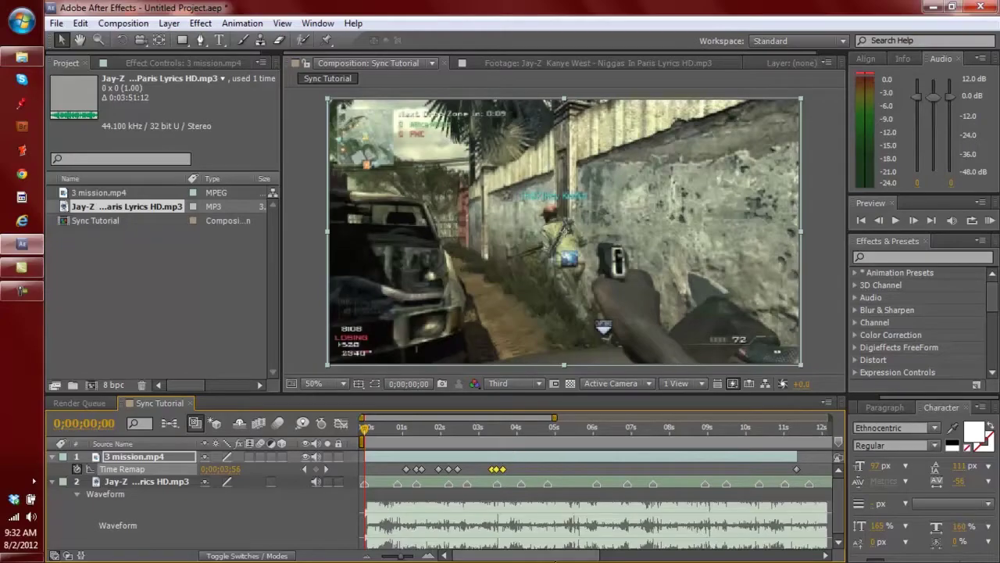
Step: Trim the end of the gameplay layer to 0;00;04;03 and preview the synced kills up to the last one
left_click(508, 429)
left_click_drag(508, 429, 513, 434)
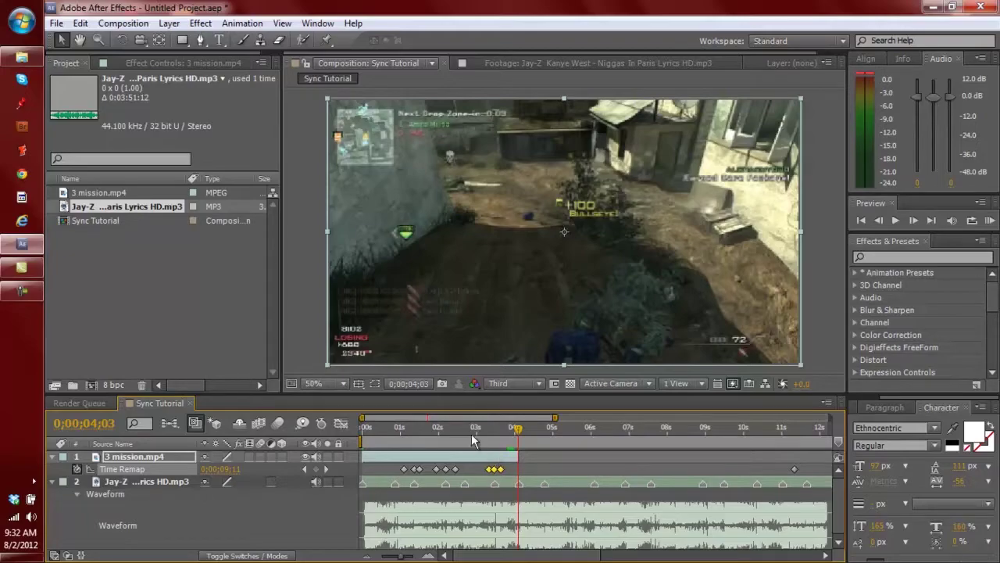
left_click(434, 436)
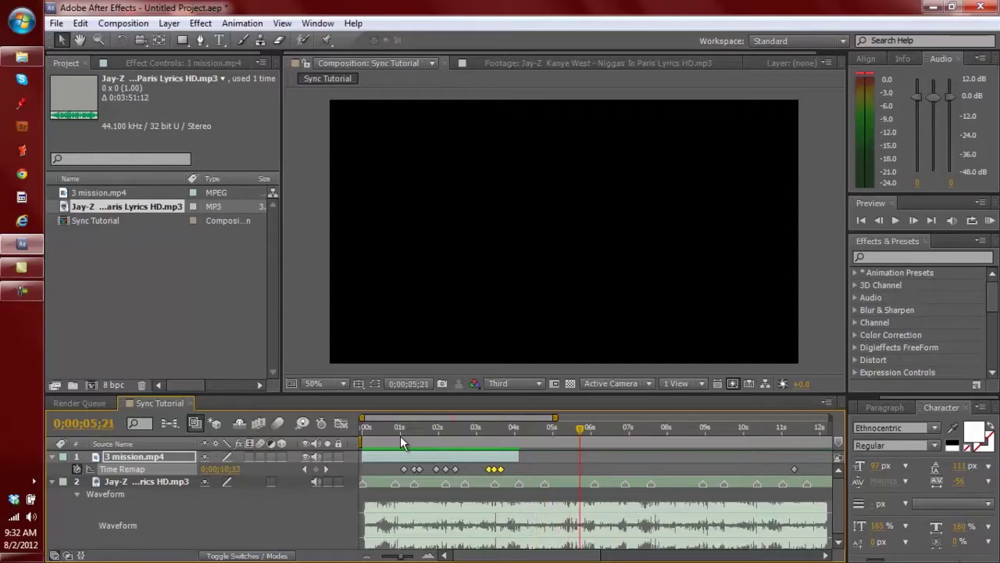
left_click_drag(400, 435, 508, 411)
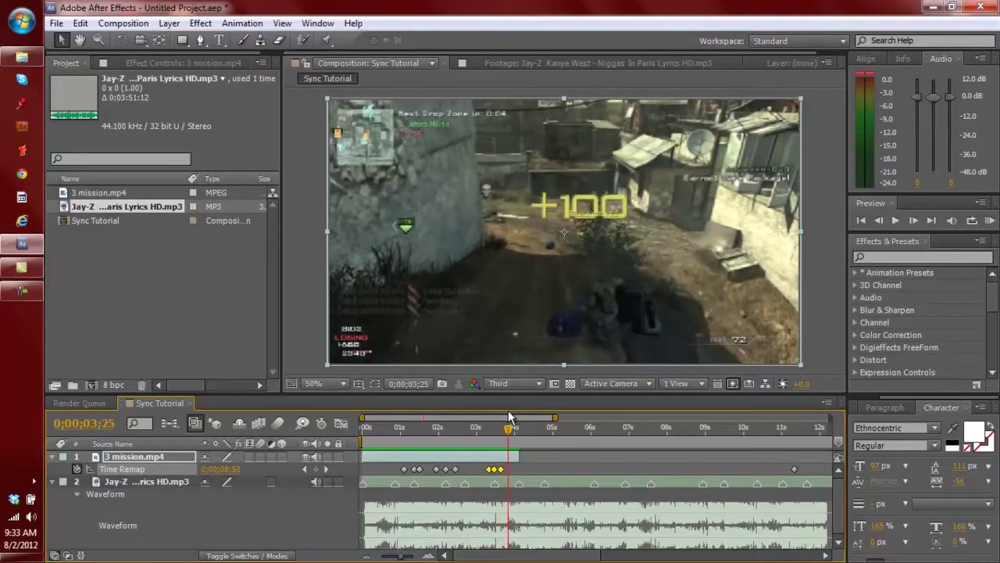
Step: Set the preview resolution to Full and inspect the kill feed text at up to 400% magnification before returning to 50%
left_click(537, 383)
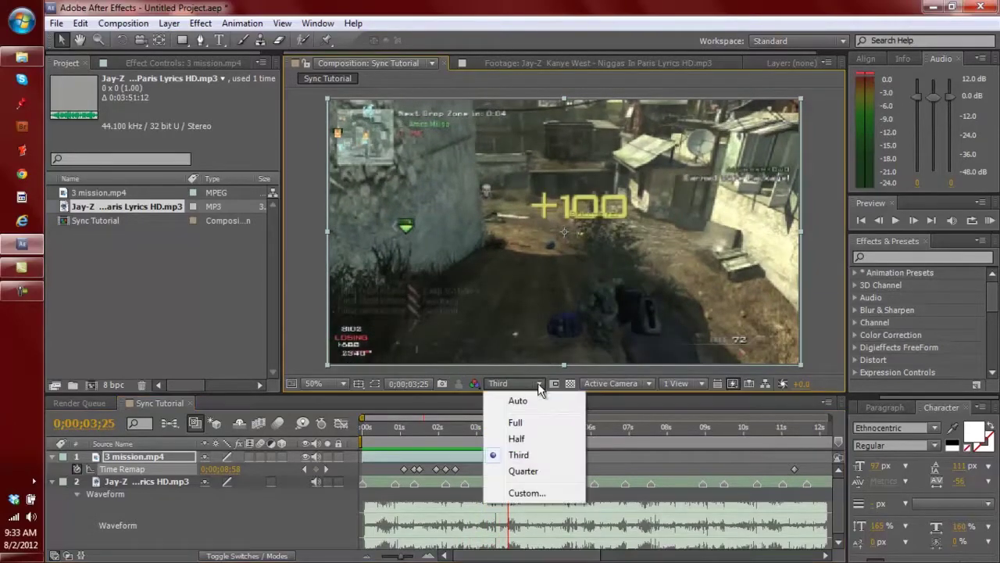
left_click(528, 425)
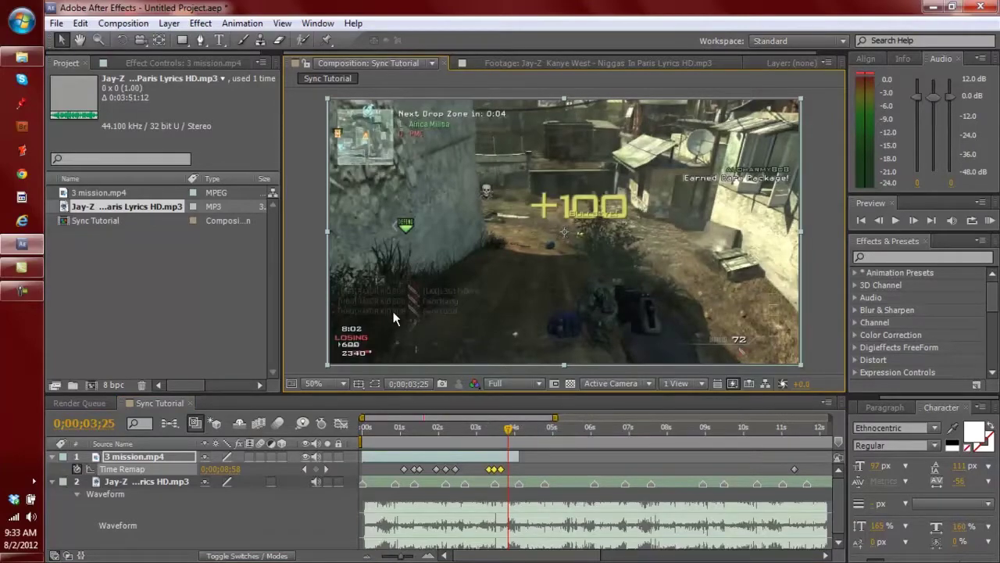
scroll(470, 279, "up", 3)
key("h")
left_click_drag(469, 279, 618, 152)
left_click_drag(507, 263, 846, 303)
left_click_drag(594, 312, 844, 324)
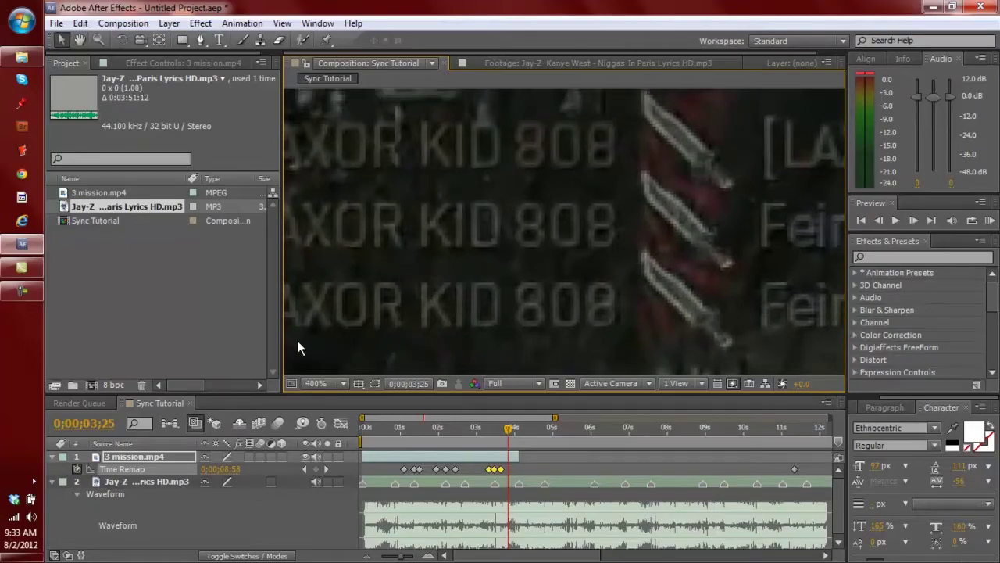
scroll(298, 347, "down", 6)
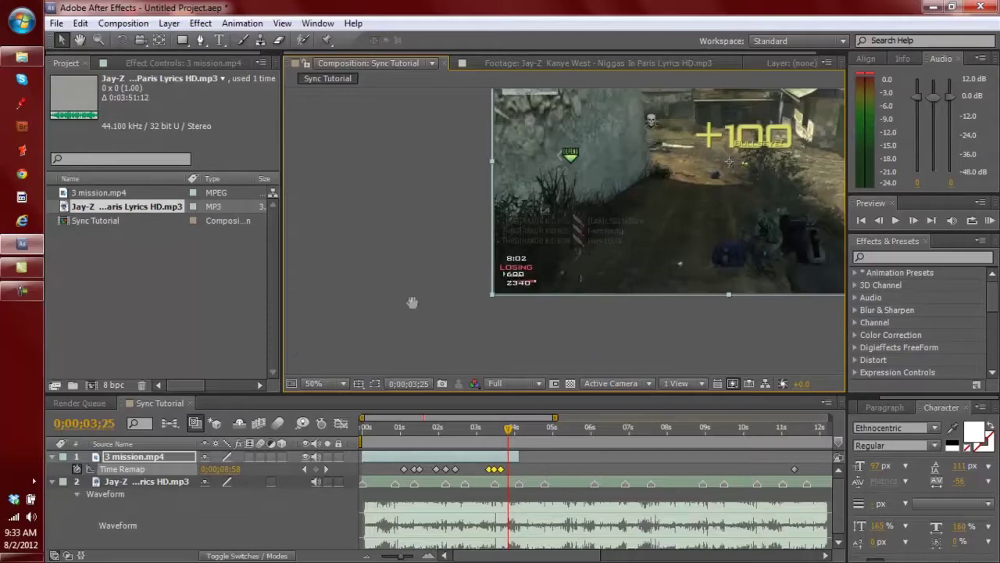
left_click_drag(515, 279, 466, 279)
key("v")
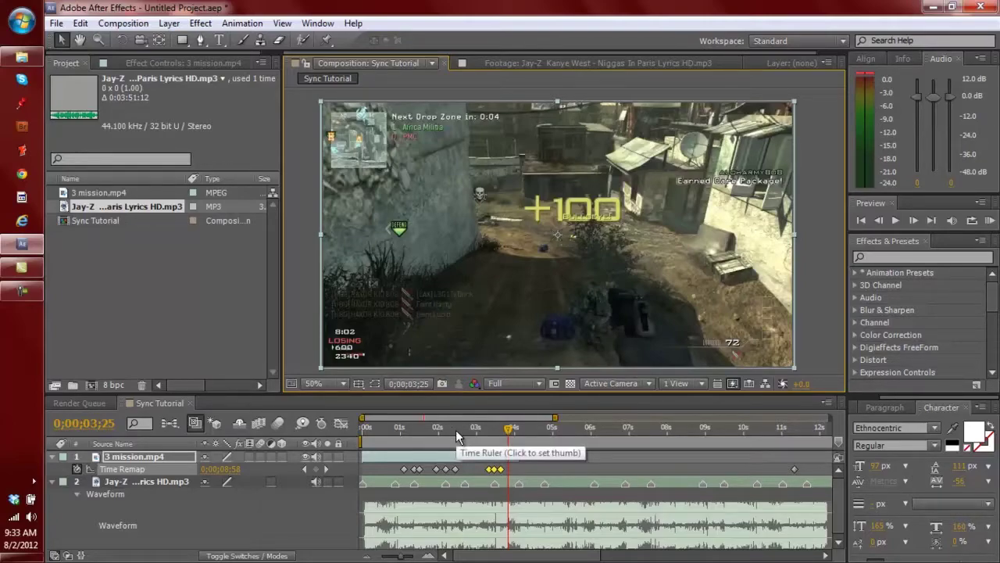
Step: Set the preview resolution to Third and preview the synced composition from its start
left_click_drag(456, 430, 363, 430)
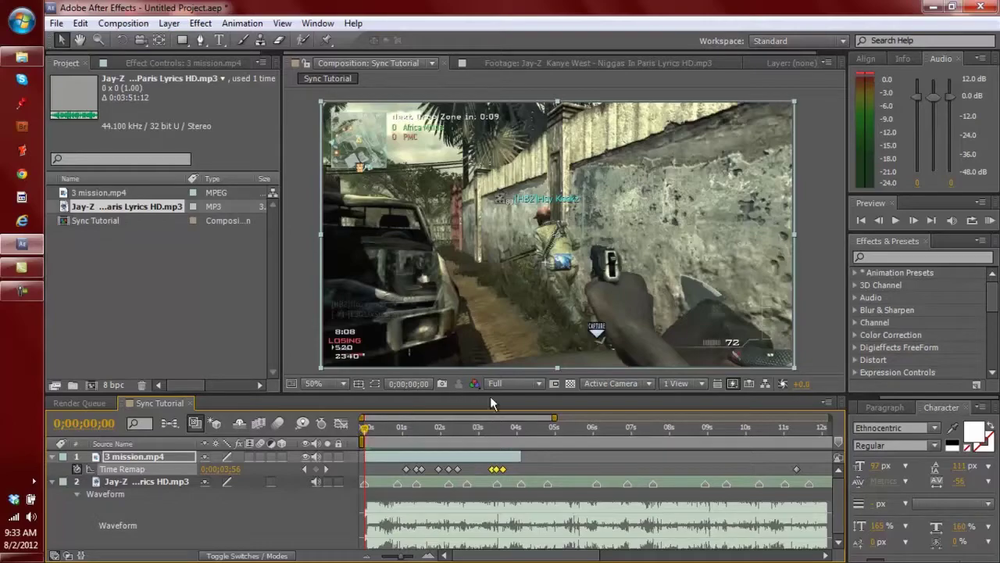
left_click(510, 379)
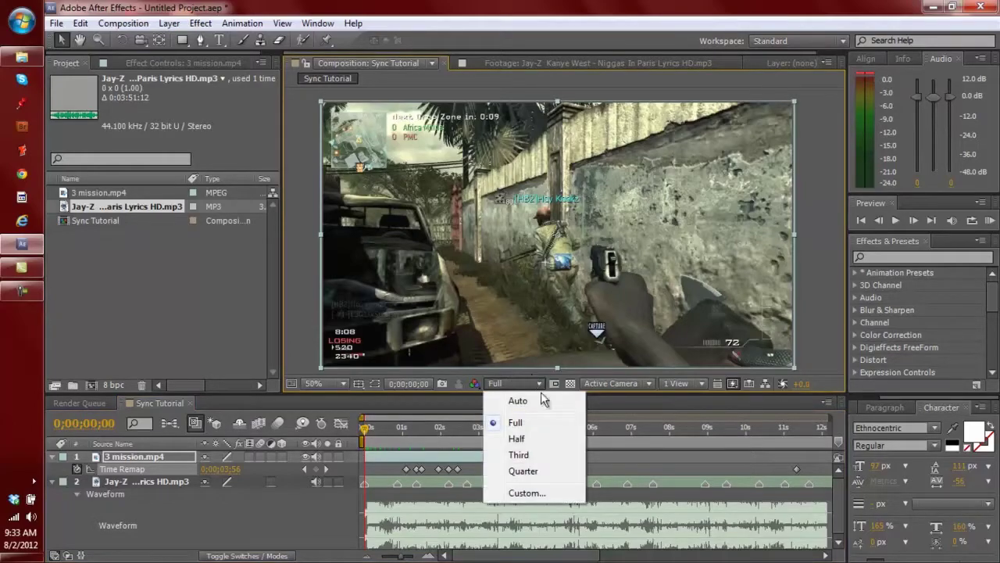
left_click(536, 456)
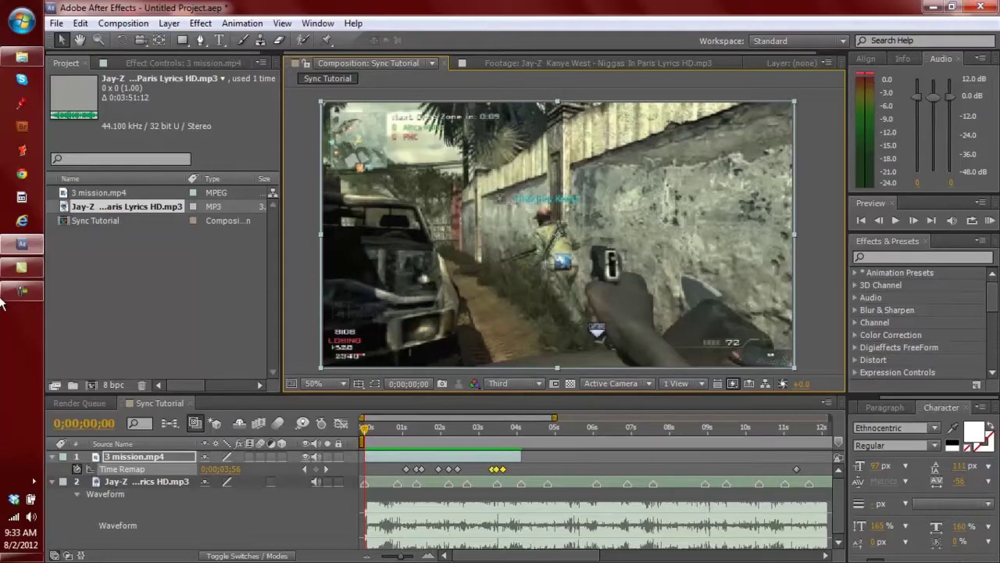
left_click(10, 270)
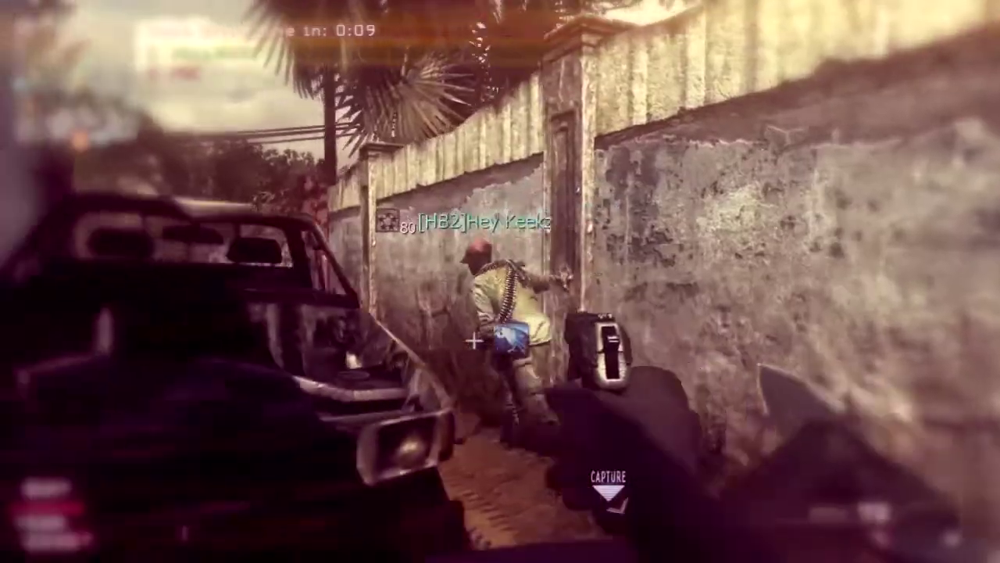